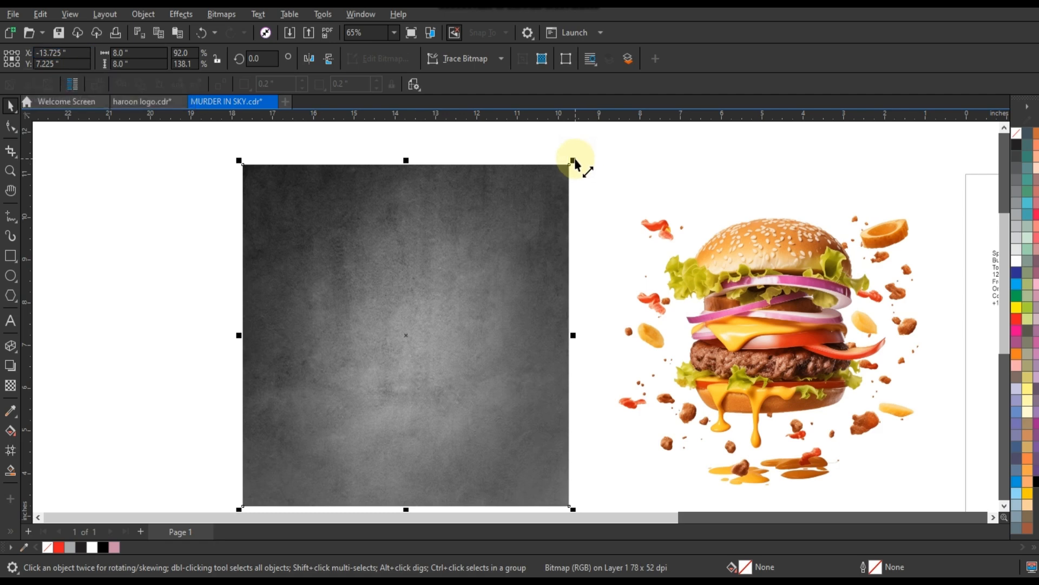
Step: Scale the grey background texture down to 7.362 inches and darken it with a Gamma value of 0.51
{"action": "left_click_drag", "start_coordinate": [580, 163], "coordinate": [571, 172]}
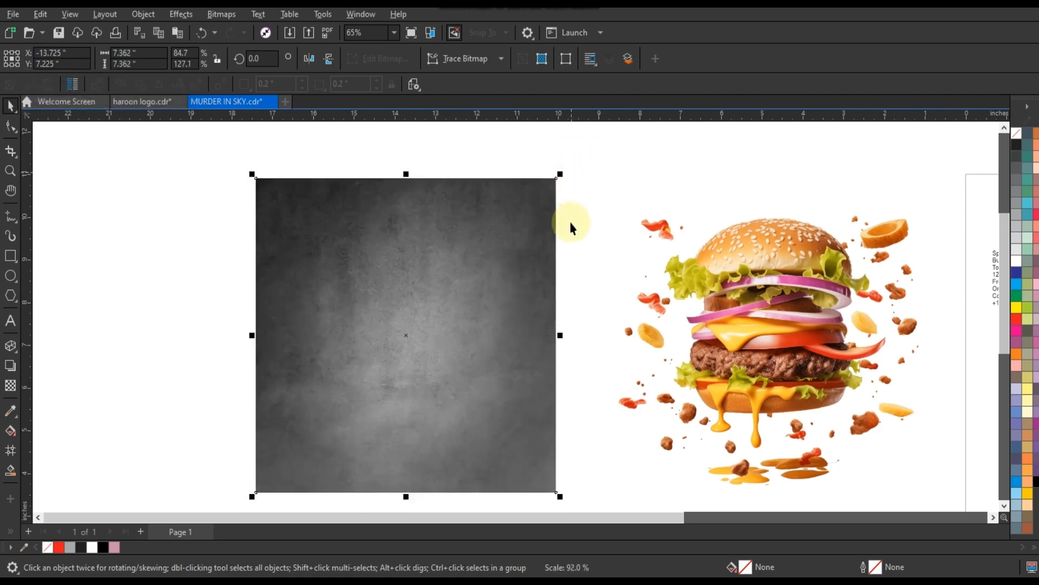
{"action": "scroll", "coordinate": [570, 223], "scroll_direction": "up", "scroll_amount": 1}
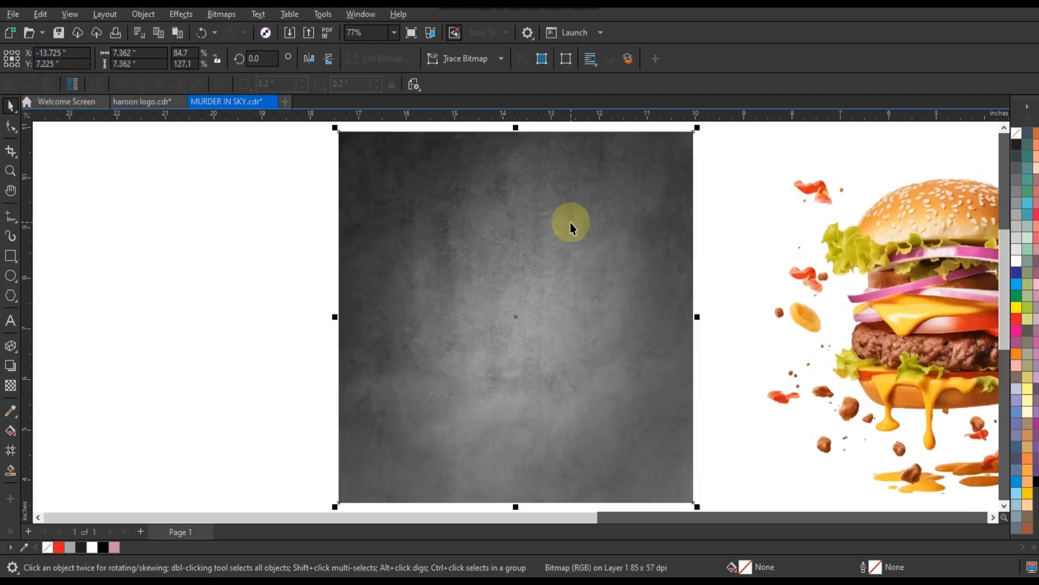
{"action": "left_click", "coordinate": [188, 19]}
{"action": "mouse_move", "coordinate": [198, 44]}
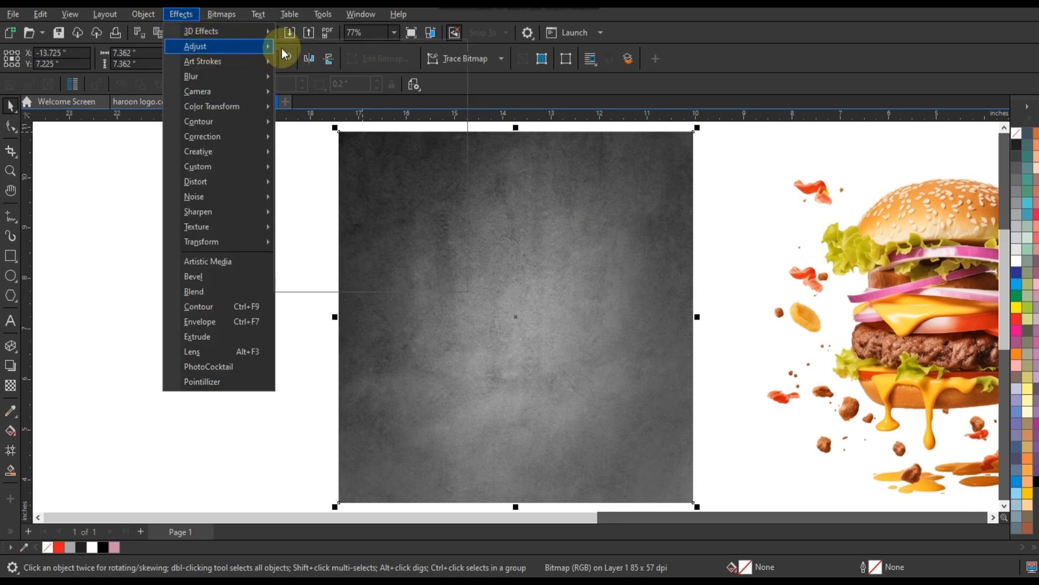
{"action": "left_click", "coordinate": [303, 181]}
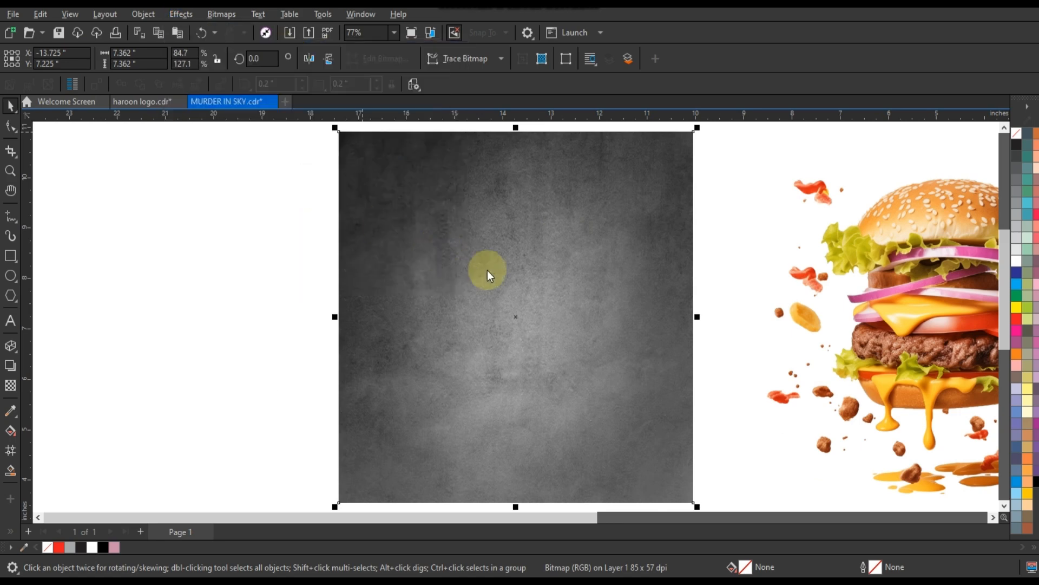
{"action": "left_click_drag", "start_coordinate": [508, 266], "coordinate": [506, 274]}
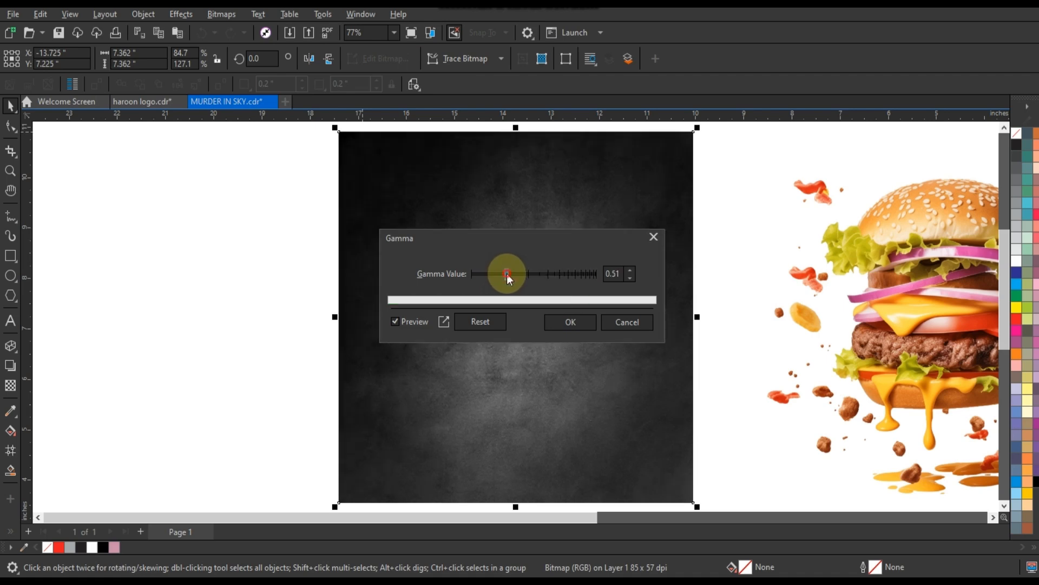
{"action": "left_click", "coordinate": [570, 323]}
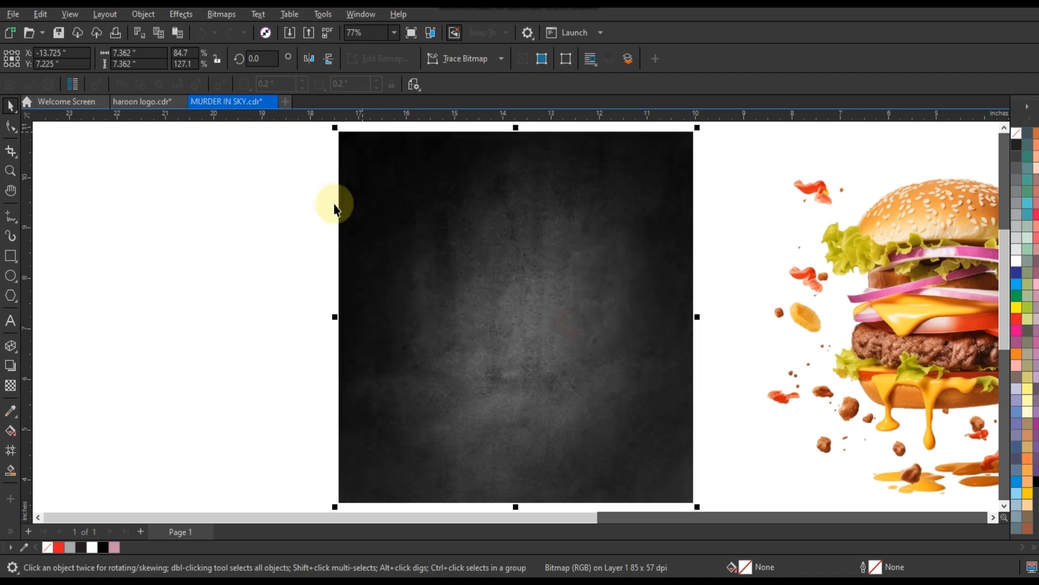
Step: Mirror the darkened background texture horizontally and vertically, and leave it deselected
{"action": "left_click", "coordinate": [309, 60]}
{"action": "left_click", "coordinate": [331, 60]}
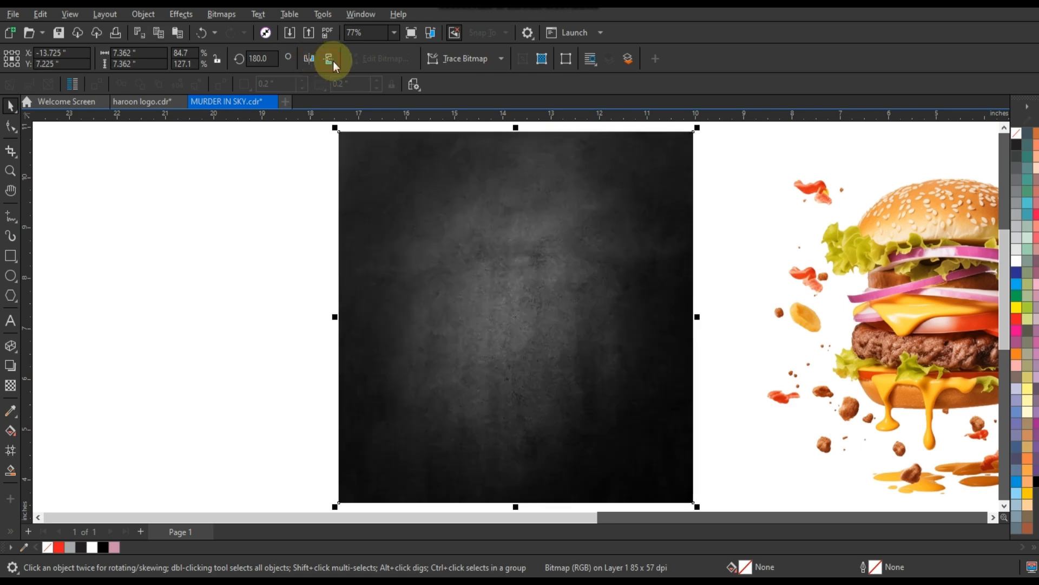
{"action": "left_click", "coordinate": [255, 295]}
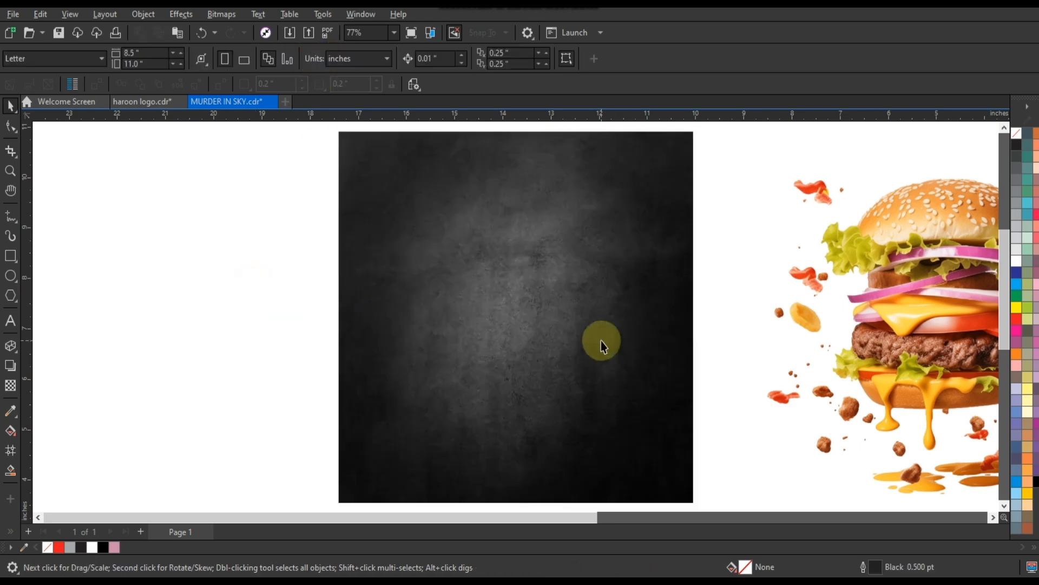
{"action": "left_click", "coordinate": [591, 341]}
{"action": "left_click", "coordinate": [268, 309]}
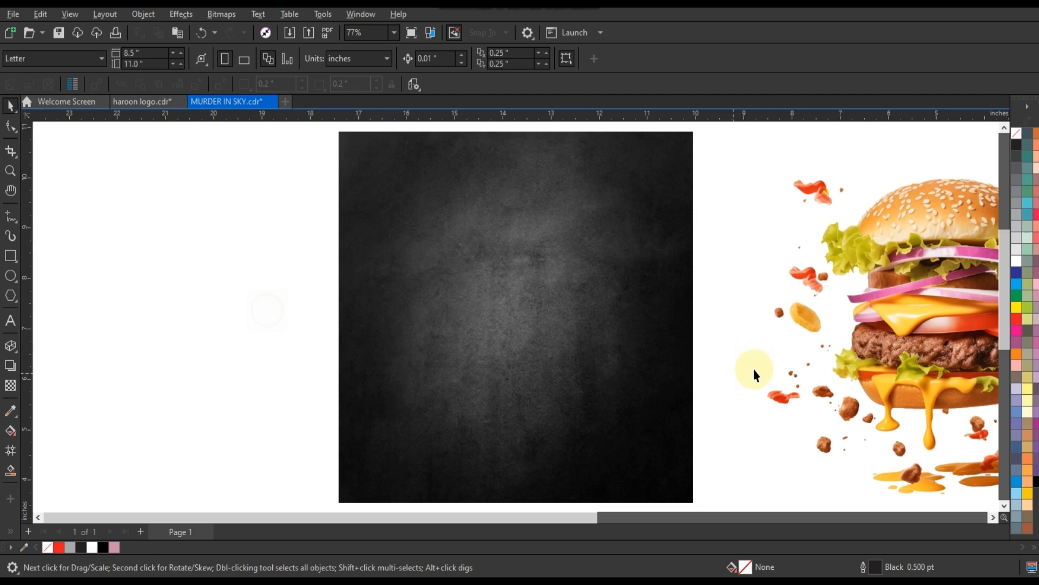
Step: Replace the burger with flying ingredients by the bacon burger image and place it at 44.4% scale on the dark background
{"action": "left_click", "coordinate": [852, 368]}
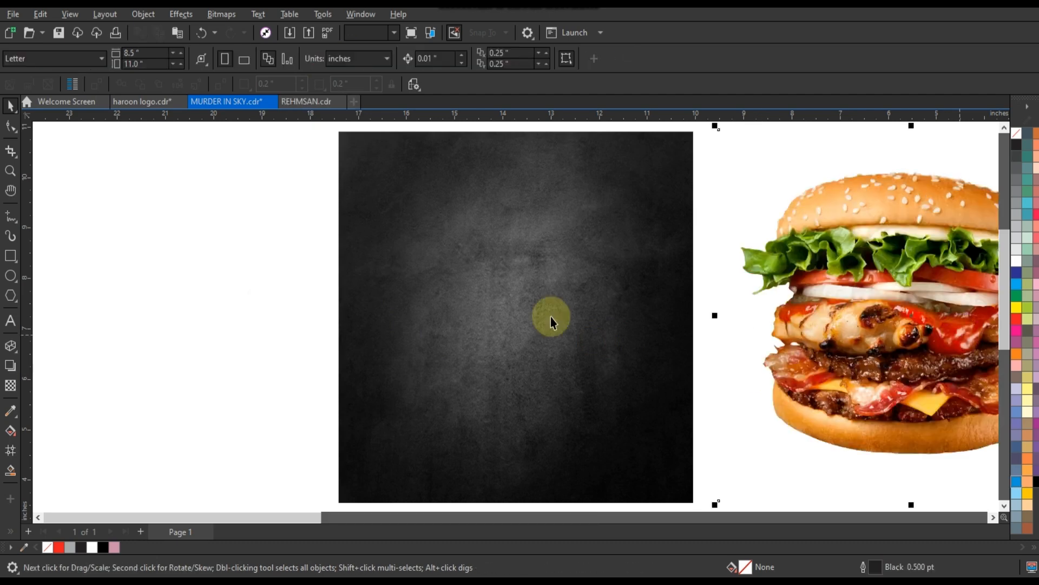
{"action": "scroll", "coordinate": [551, 317], "scroll_direction": "down", "scroll_amount": 2}
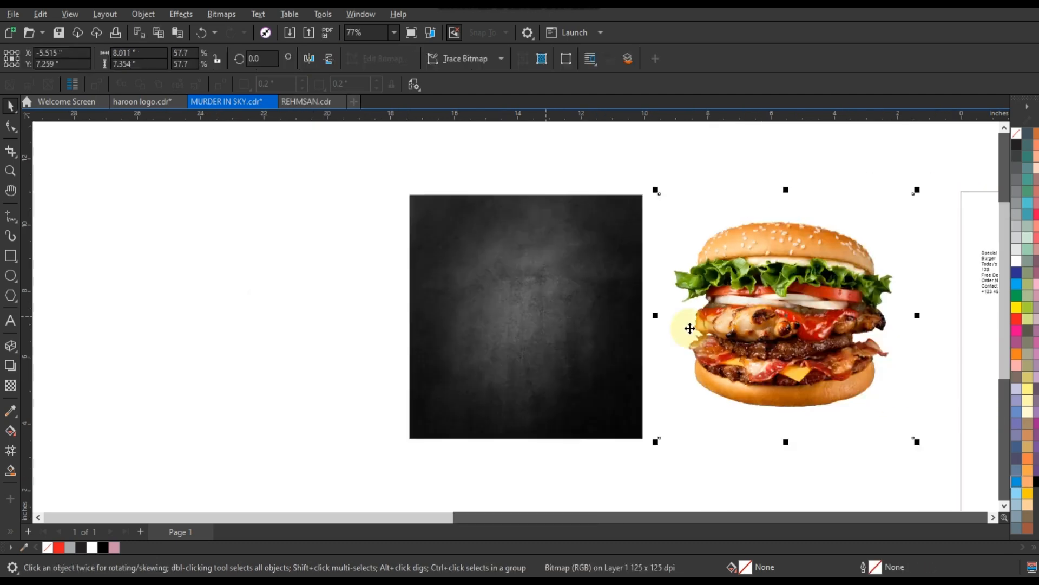
{"action": "mouse_move", "coordinate": [470, 327]}
{"action": "left_mouse_down"}
{"action": "mouse_move", "coordinate": [527, 325]}
{"action": "mouse_move", "coordinate": [487, 320]}
{"action": "left_mouse_up"}
{"action": "left_click_drag", "start_coordinate": [659, 195], "coordinate": [643, 209]}
{"action": "left_click_drag", "start_coordinate": [571, 281], "coordinate": [563, 290]}
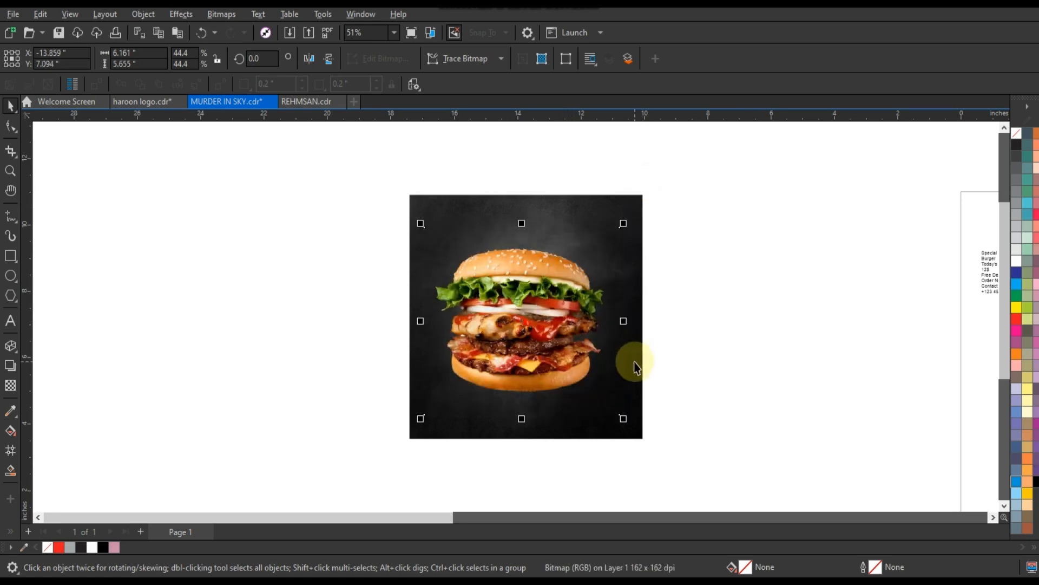
Step: Align the burger's centre horizontally with the dark background
{"action": "left_click", "coordinate": [637, 363], "text": "shift"}
{"action": "scroll", "coordinate": [656, 342], "scroll_direction": "up", "scroll_amount": 2}
{"action": "left_click", "coordinate": [595, 375]}
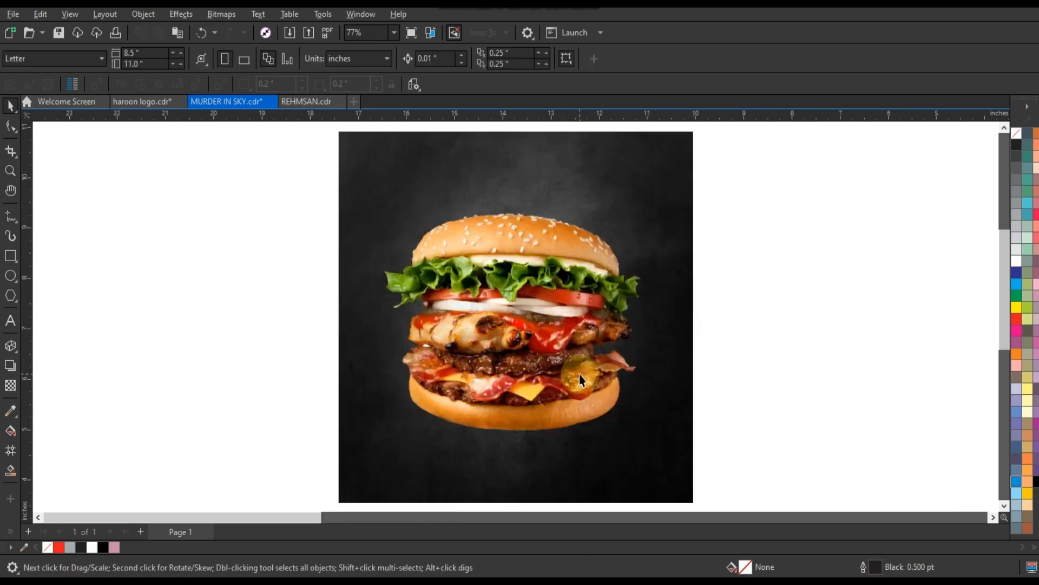
Step: Lower the burger slightly, enlarge it to 50.4% and re-centre it horizontally on the background
{"action": "left_click_drag", "start_coordinate": [577, 392], "coordinate": [573, 400]}
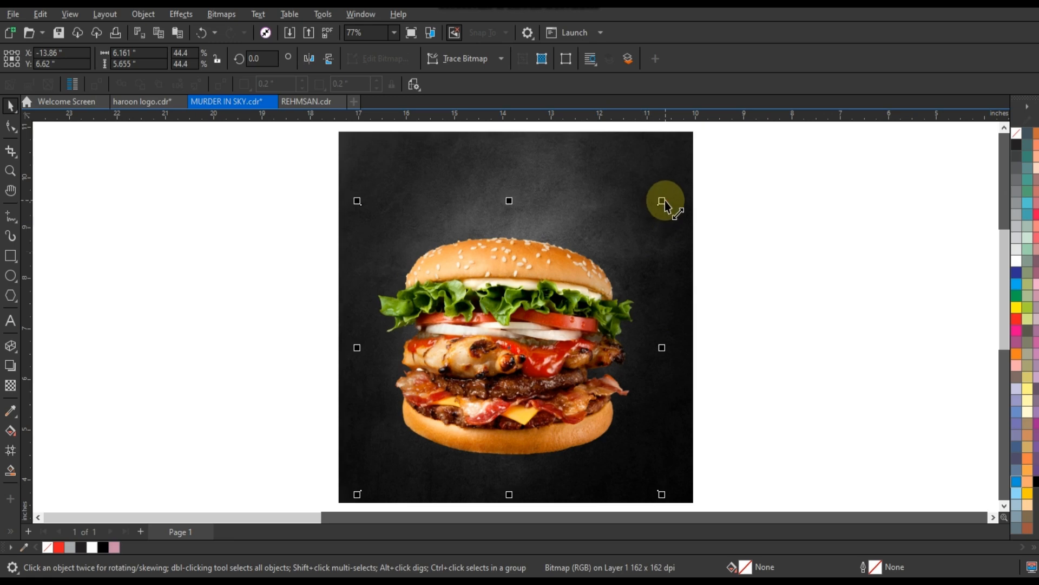
{"action": "left_click_drag", "start_coordinate": [664, 200], "coordinate": [697, 191]}
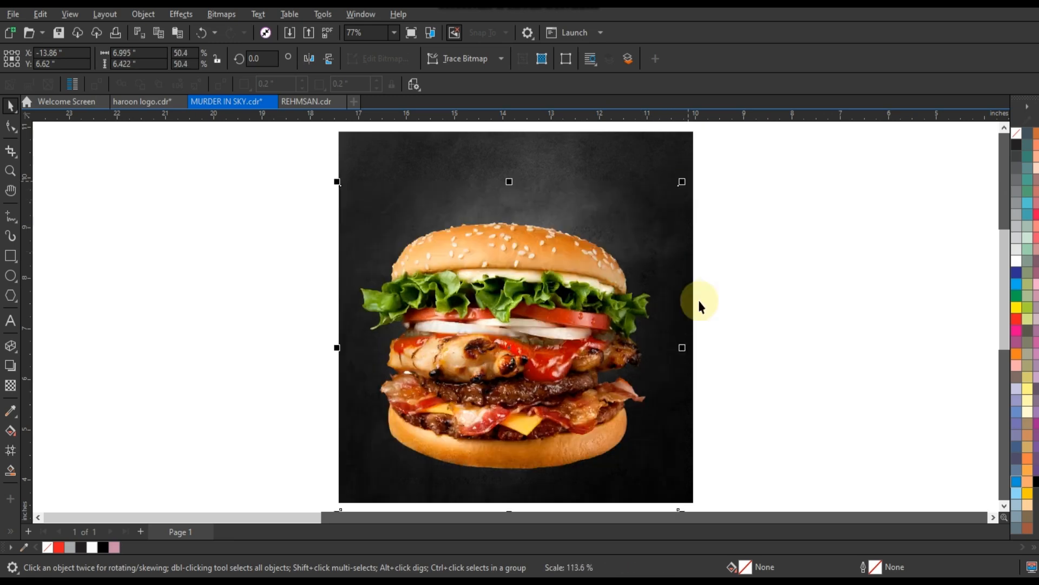
{"action": "left_click", "coordinate": [687, 308], "text": "shift"}
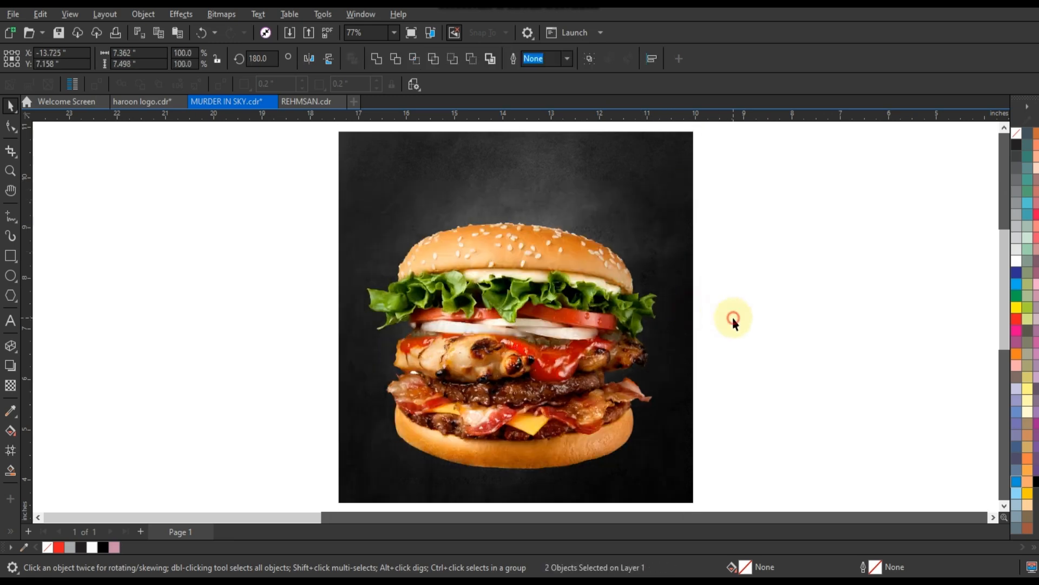
{"action": "left_click", "coordinate": [733, 319]}
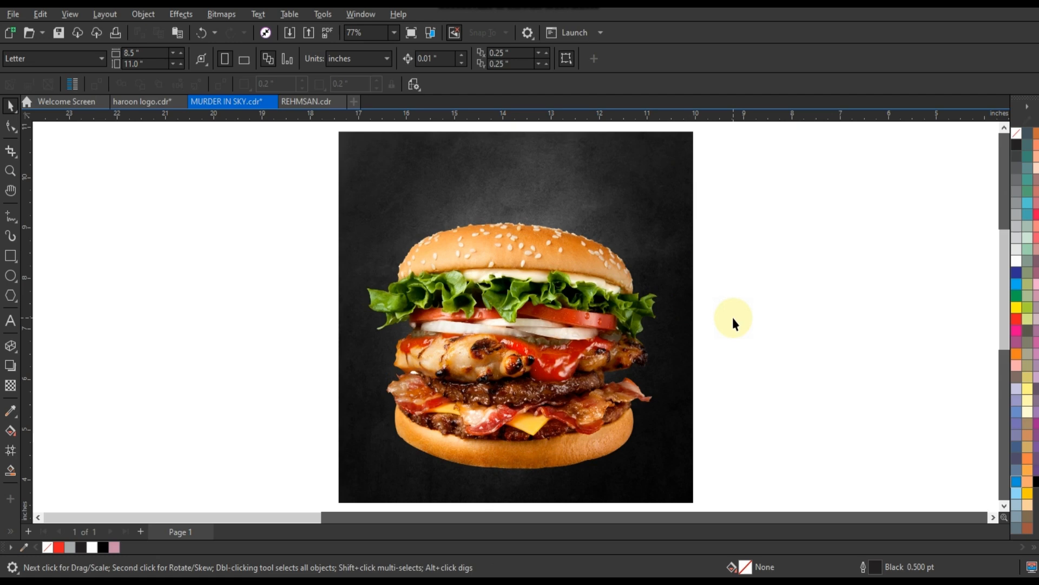
Step: Duplicate the burger image into the empty area beside the dark background
{"action": "left_click", "coordinate": [561, 353]}
{"action": "left_click_drag", "start_coordinate": [590, 351], "coordinate": [234, 351]}
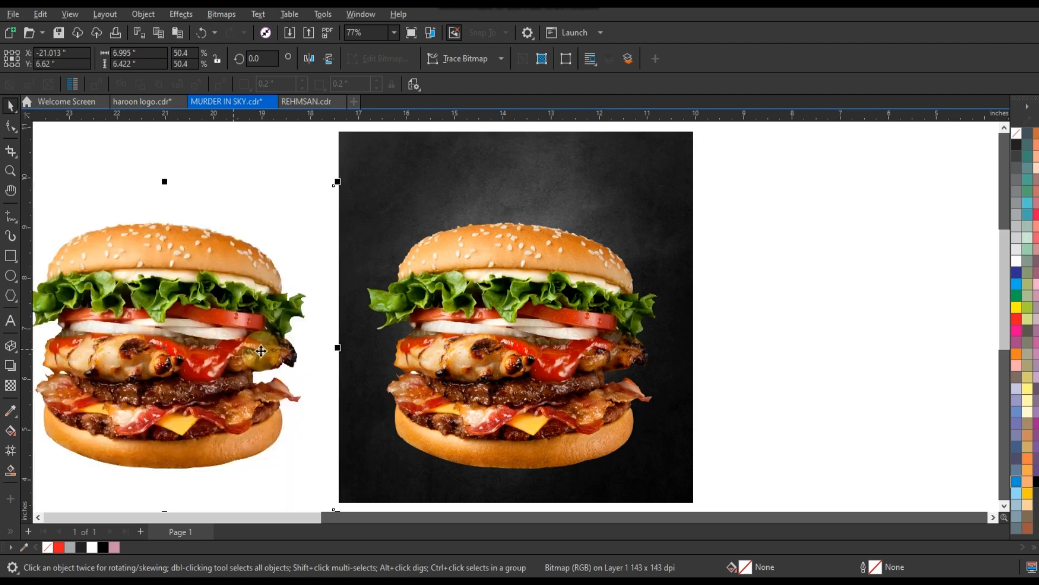
{"action": "left_click", "coordinate": [38, 517]}
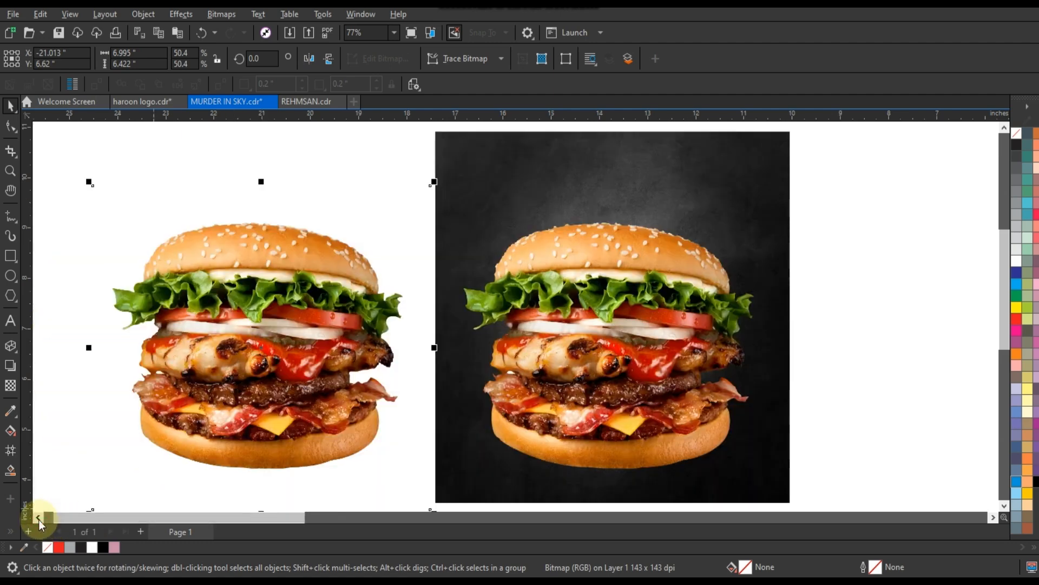
{"action": "left_click", "coordinate": [39, 518]}
{"action": "left_click", "coordinate": [38, 517]}
{"action": "left_click", "coordinate": [39, 517]}
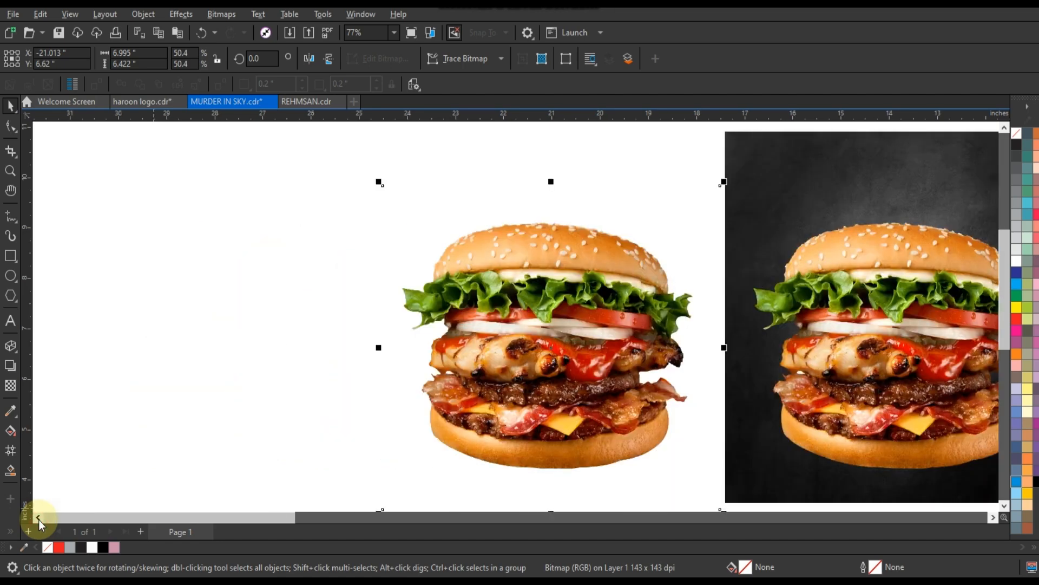
Step: Convert the burger copy to vectors with an Outline Trace for a high quality image, using detail 80 and smoothing 25
{"action": "right_click", "coordinate": [486, 367]}
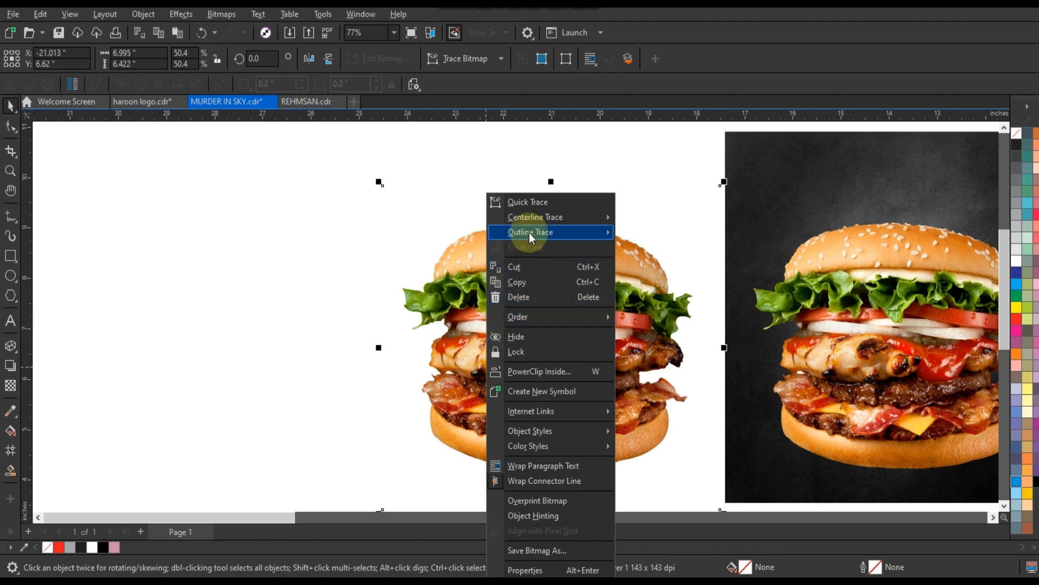
{"action": "mouse_move", "coordinate": [529, 232]}
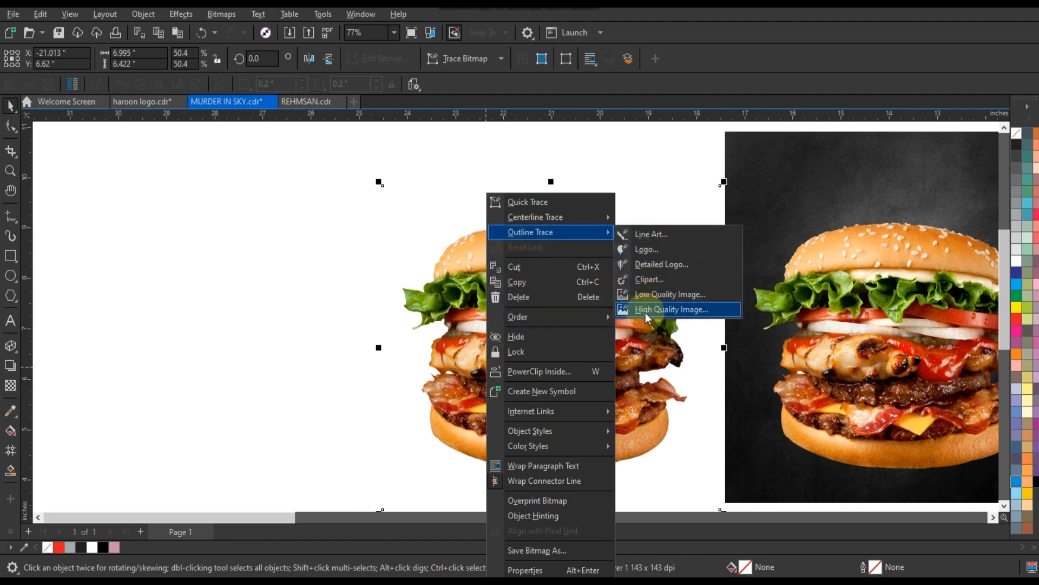
{"action": "left_click", "coordinate": [674, 309]}
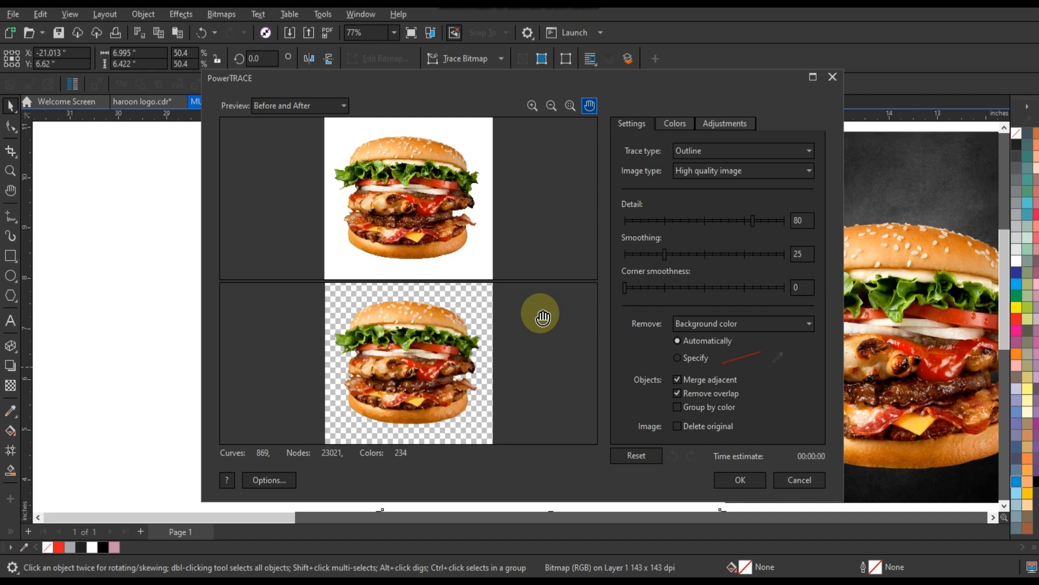
{"action": "left_click", "coordinate": [740, 478]}
Step: Move the traced burger aside and delete the duplicate bitmap it was traced from
{"action": "mouse_move", "coordinate": [466, 295]}
{"action": "left_mouse_down"}
{"action": "mouse_move", "coordinate": [274, 283]}
{"action": "mouse_move", "coordinate": [285, 303]}
{"action": "mouse_move", "coordinate": [398, 312]}
{"action": "mouse_move", "coordinate": [429, 345]}
{"action": "left_mouse_up"}
{"action": "left_click", "coordinate": [493, 307]}
{"action": "key", "text": "Delete"}
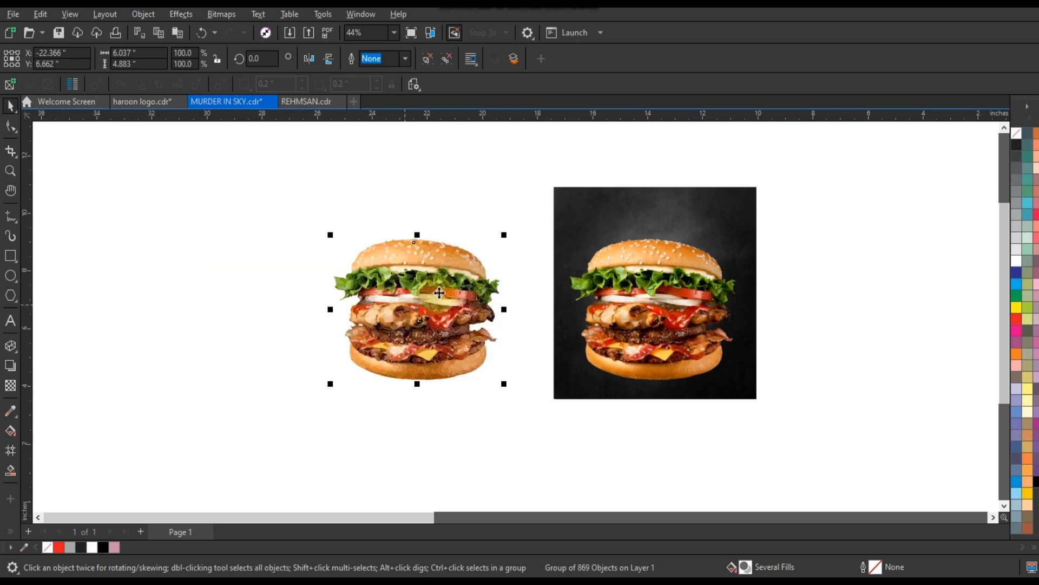
Step: Remove the fills from the traced burger group and give it a 0.75 pt outline
{"action": "key", "text": "shift+F2"}
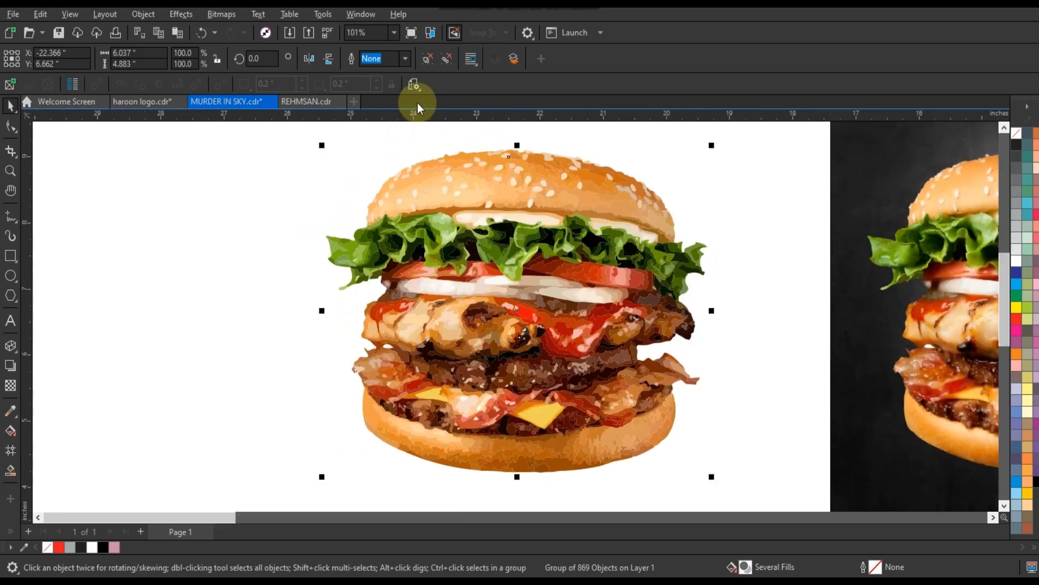
{"action": "left_click", "coordinate": [406, 60]}
{"action": "left_click", "coordinate": [390, 112]}
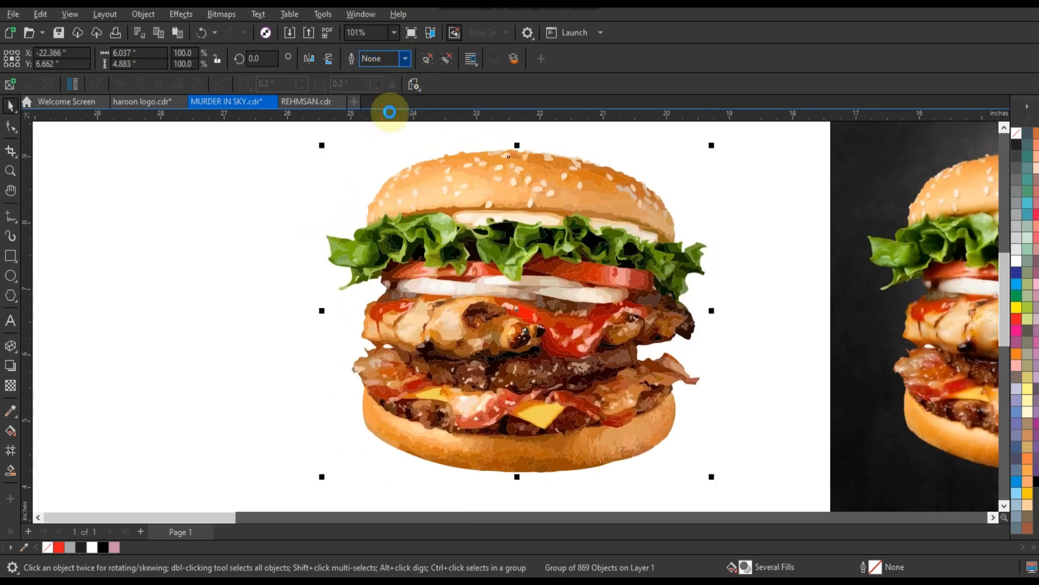
{"action": "left_click", "coordinate": [1017, 132]}
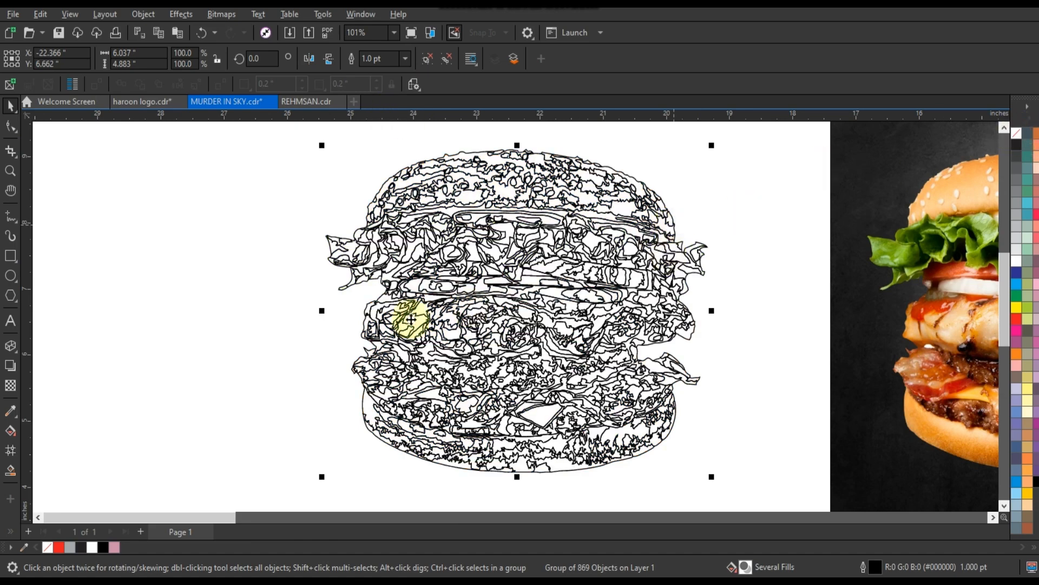
{"action": "scroll", "coordinate": [411, 320], "scroll_direction": "down", "scroll_amount": 3}
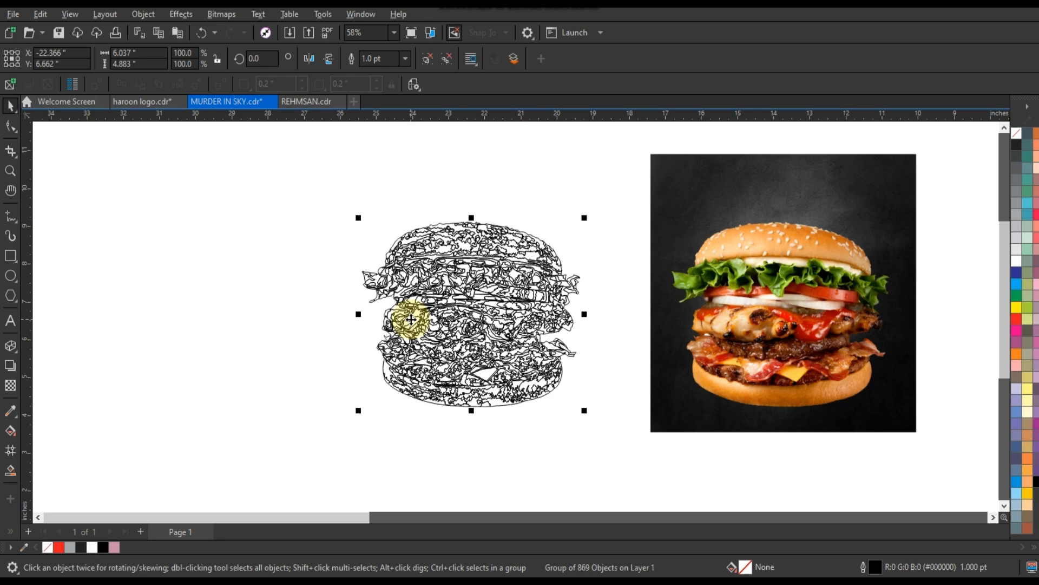
{"action": "left_click", "coordinate": [405, 58]}
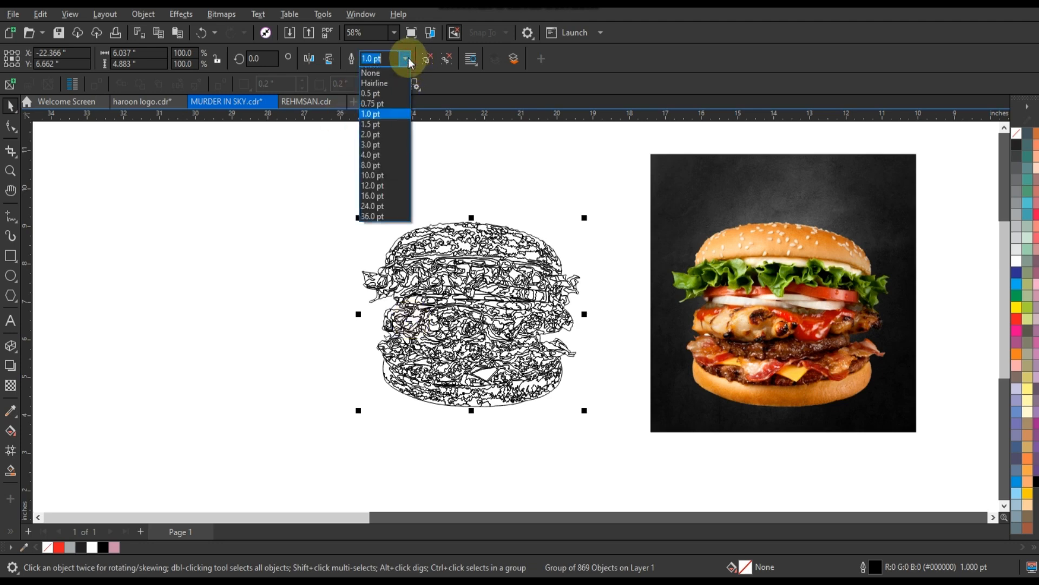
{"action": "left_click", "coordinate": [388, 103]}
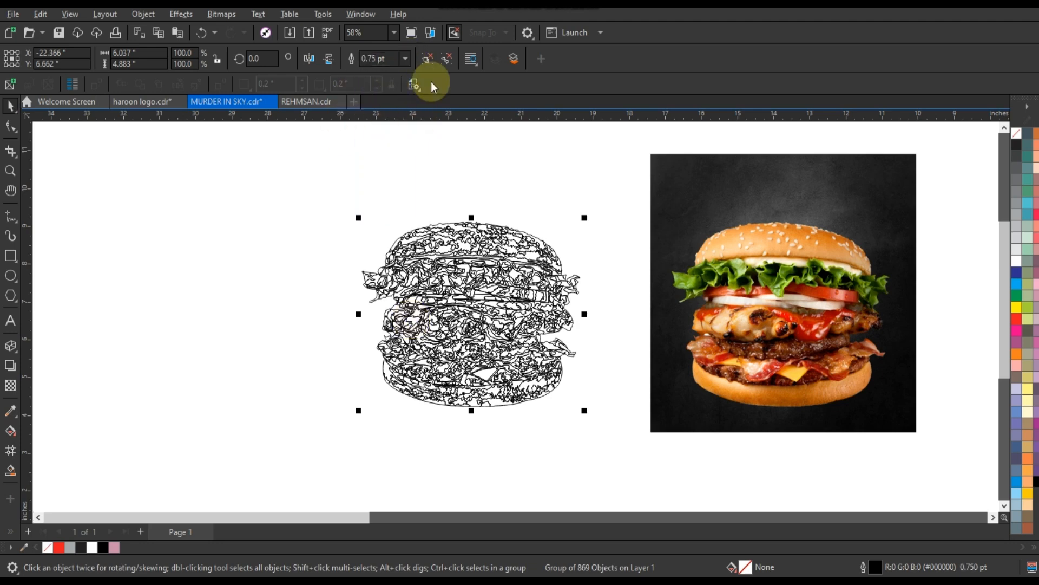
Step: Ungroup all the traced burger shapes and combine them into a single curve
{"action": "left_click", "coordinate": [413, 84]}
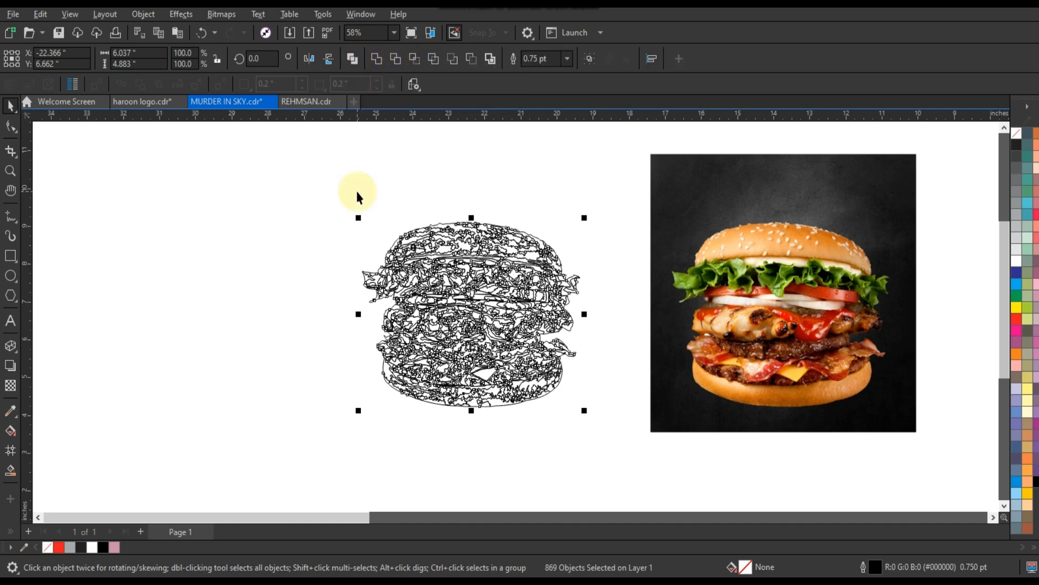
{"action": "key", "text": "ctrl+l"}
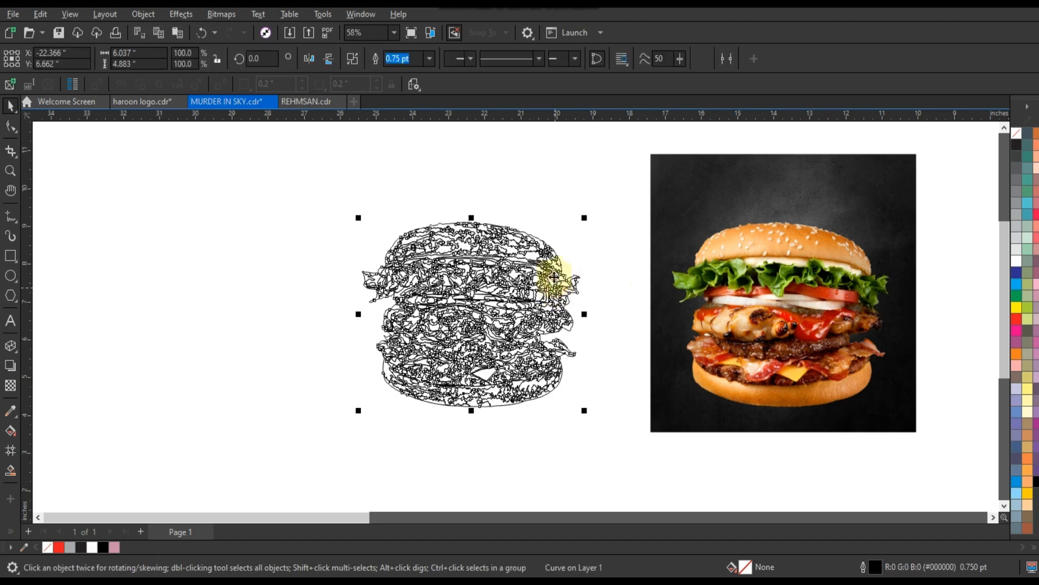
Step: Give the combined burger line art a yellow outline, leaving it without a fill
{"action": "left_click", "coordinate": [1017, 308]}
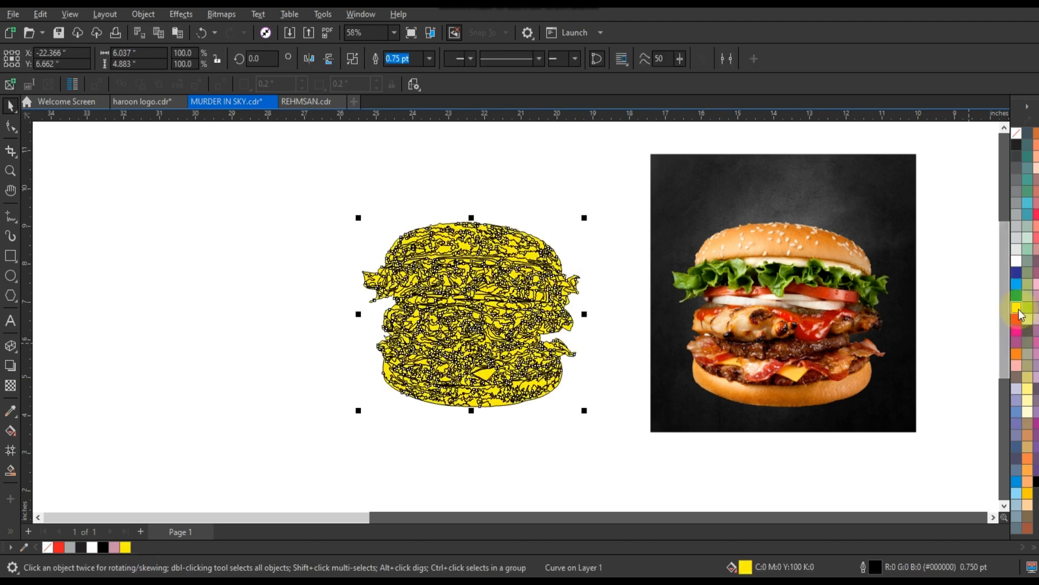
{"action": "key", "text": "ctrl+z"}
{"action": "left_click", "coordinate": [560, 293]}
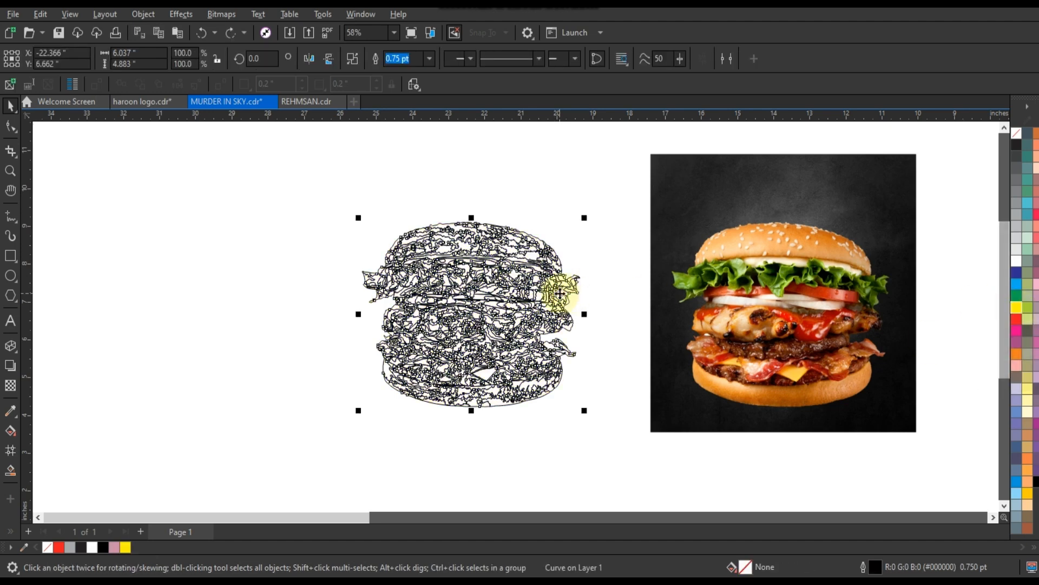
{"action": "right_click", "coordinate": [1018, 311]}
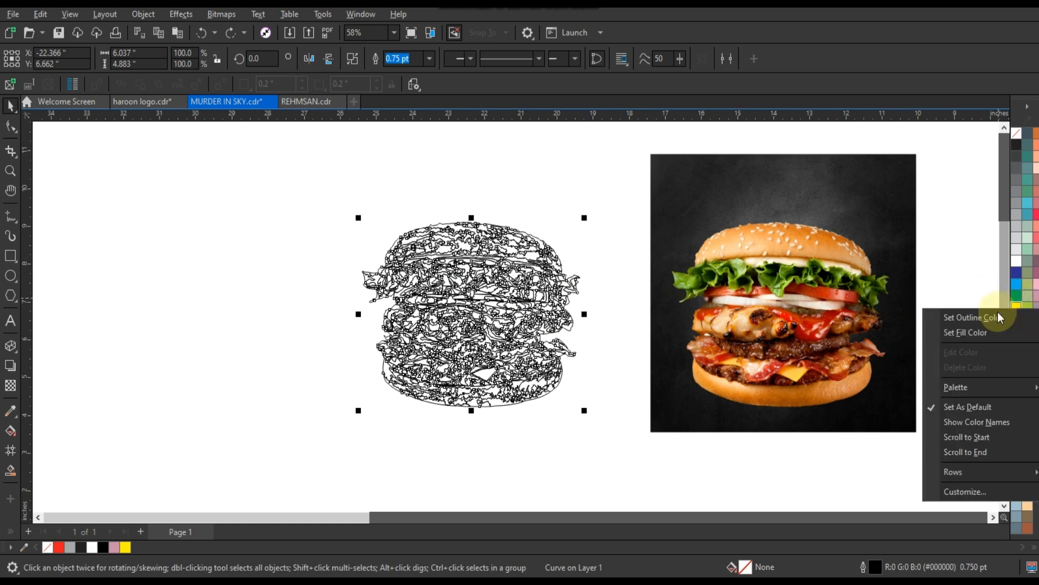
{"action": "left_click", "coordinate": [995, 315]}
Step: Align the yellow line art with the burger photo on their vertical center line
{"action": "left_click", "coordinate": [706, 241], "text": "shift"}
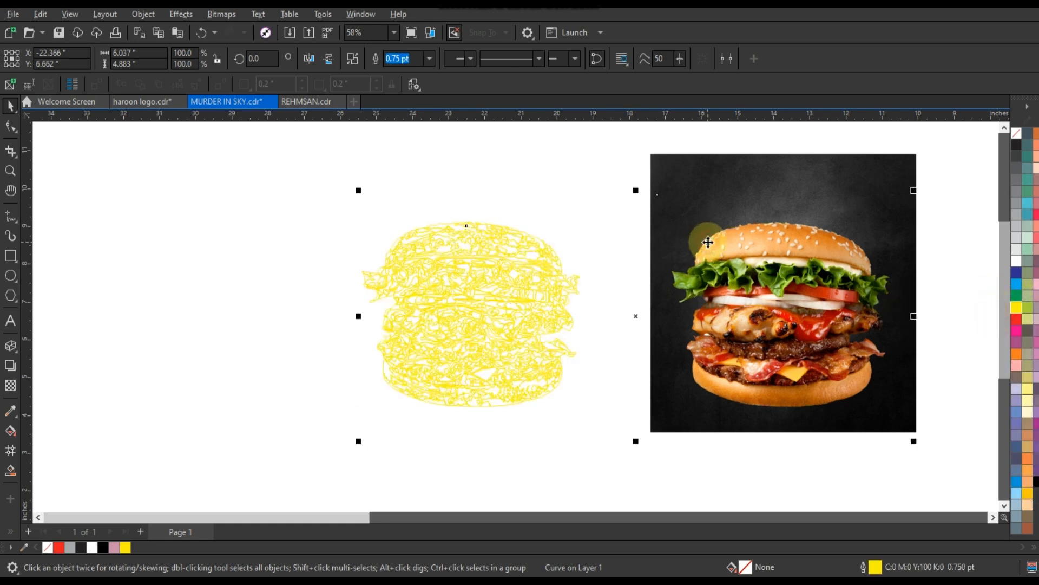
{"action": "key", "text": "c"}
{"action": "left_click", "coordinate": [514, 250]}
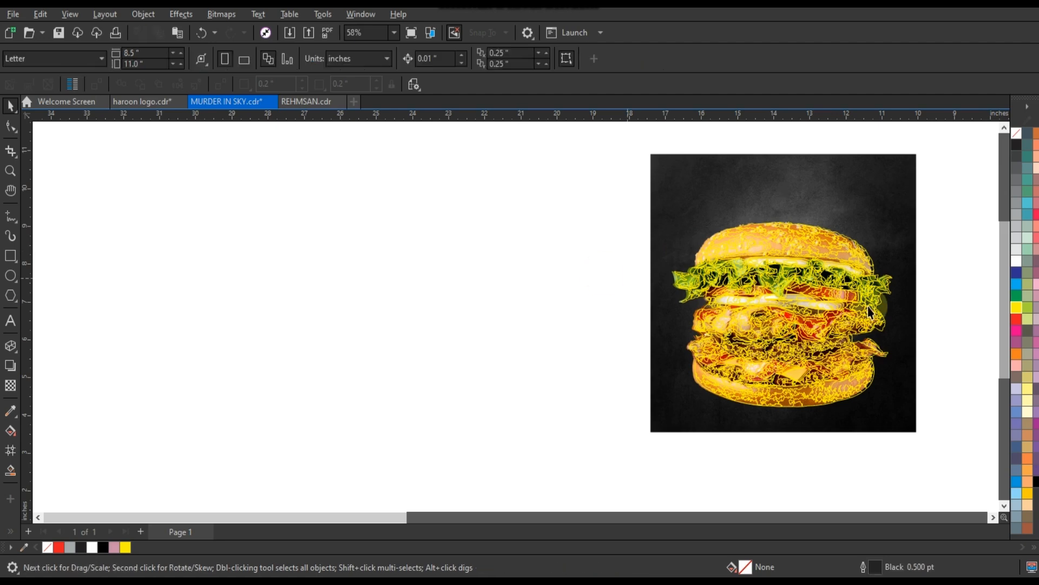
Step: Place the line art behind the burger photo in the stacking order
{"action": "left_click", "coordinate": [823, 299]}
{"action": "key", "text": "shift+F2"}
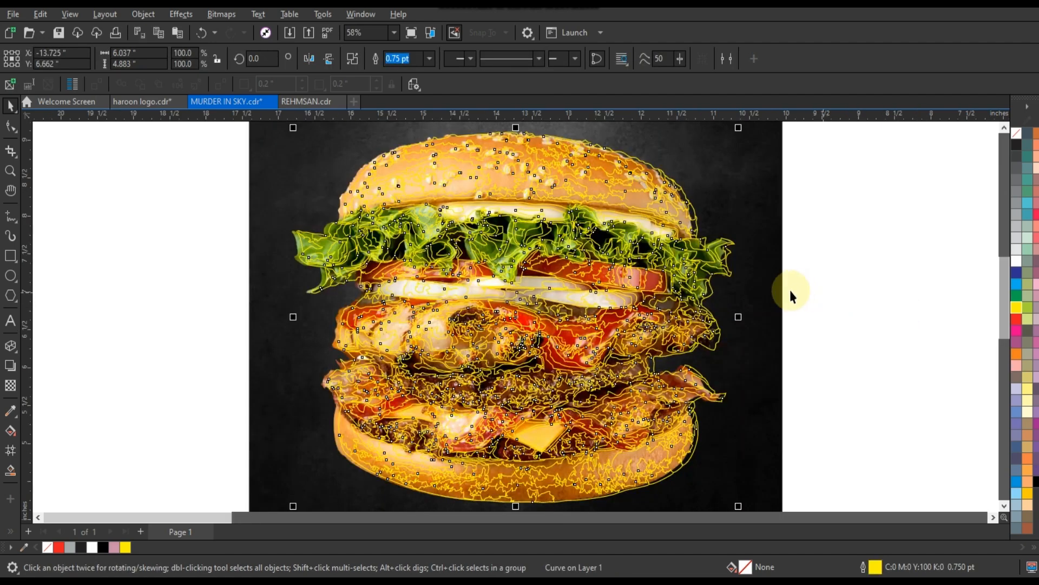
{"action": "left_click", "coordinate": [791, 291]}
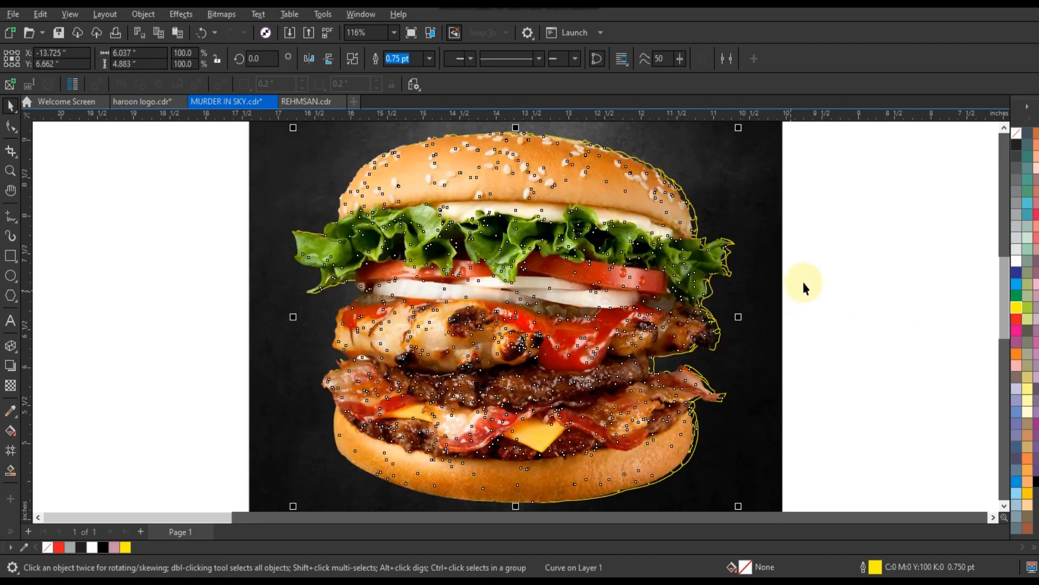
{"action": "left_click", "coordinate": [696, 247]}
{"action": "scroll", "coordinate": [696, 247], "scroll_direction": "down", "scroll_amount": 2}
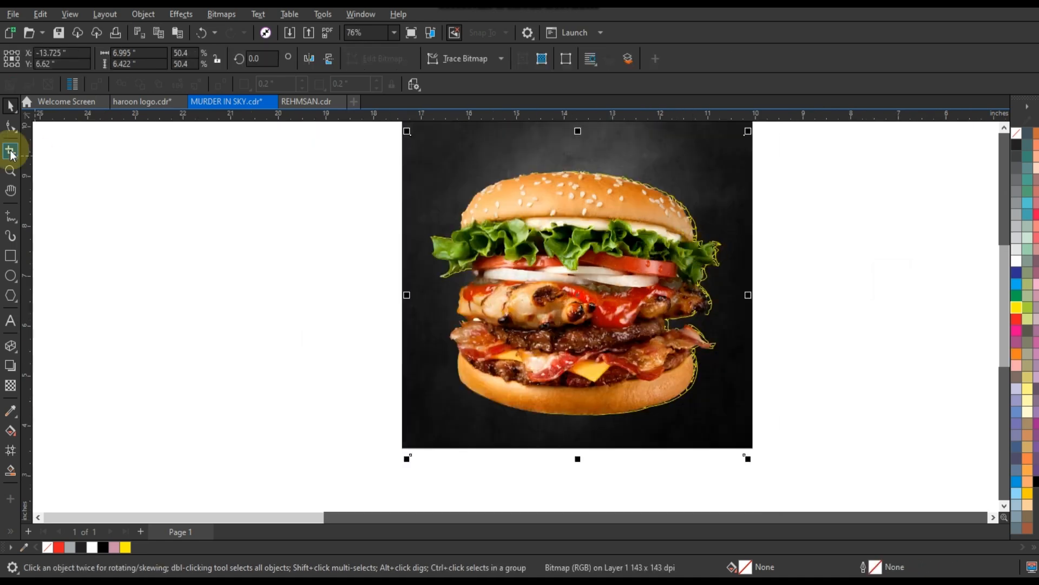
Step: Trace a jagged zigzag path with the Pen tool down through the burger, from above the bun to below it
{"action": "left_click", "coordinate": [15, 227]}
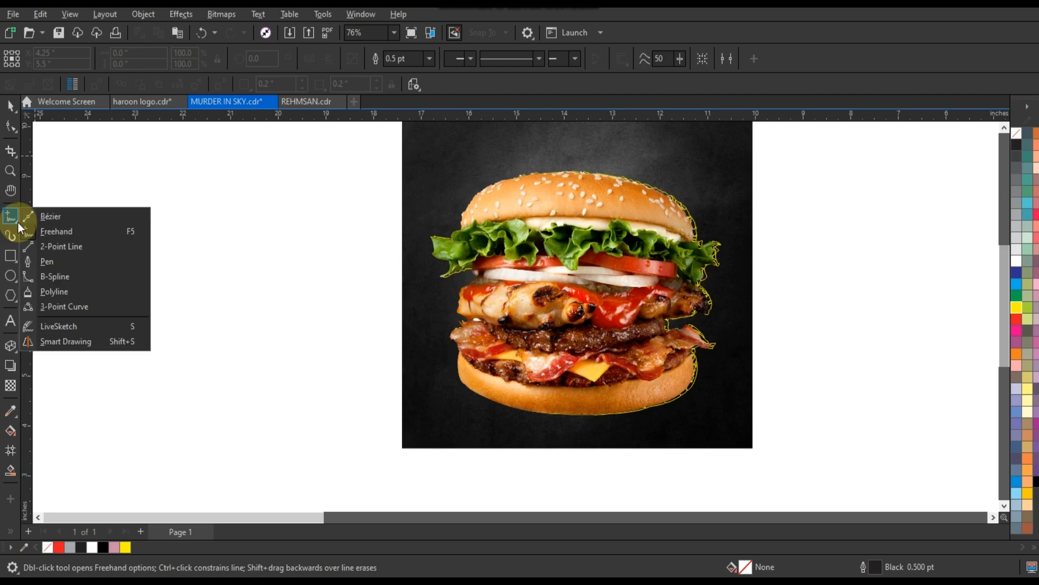
{"action": "left_click", "coordinate": [45, 264]}
{"action": "left_click", "coordinate": [651, 162]}
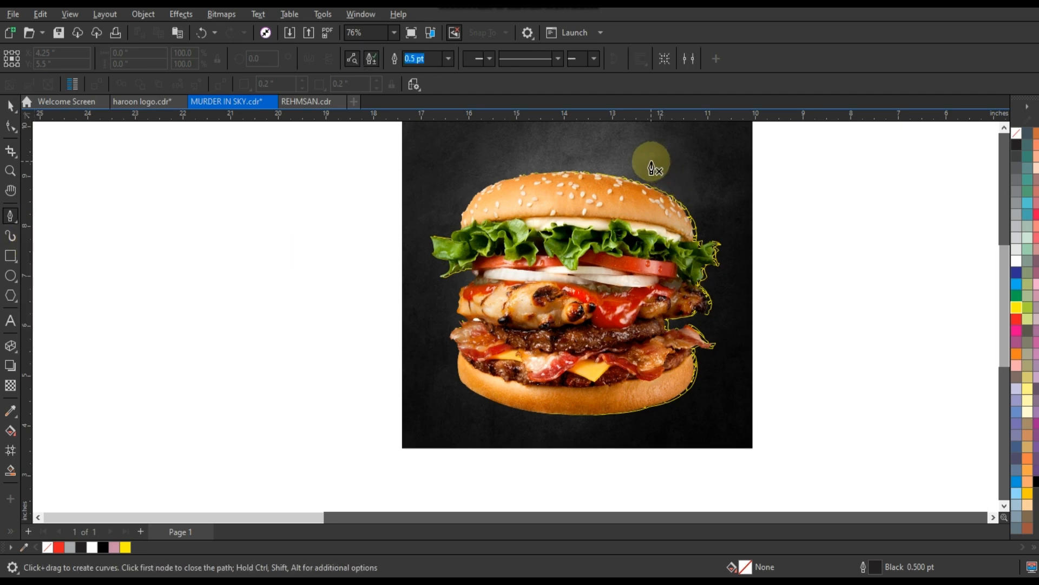
{"action": "left_click", "coordinate": [614, 200]}
{"action": "left_click", "coordinate": [631, 204]}
{"action": "left_click", "coordinate": [623, 217]}
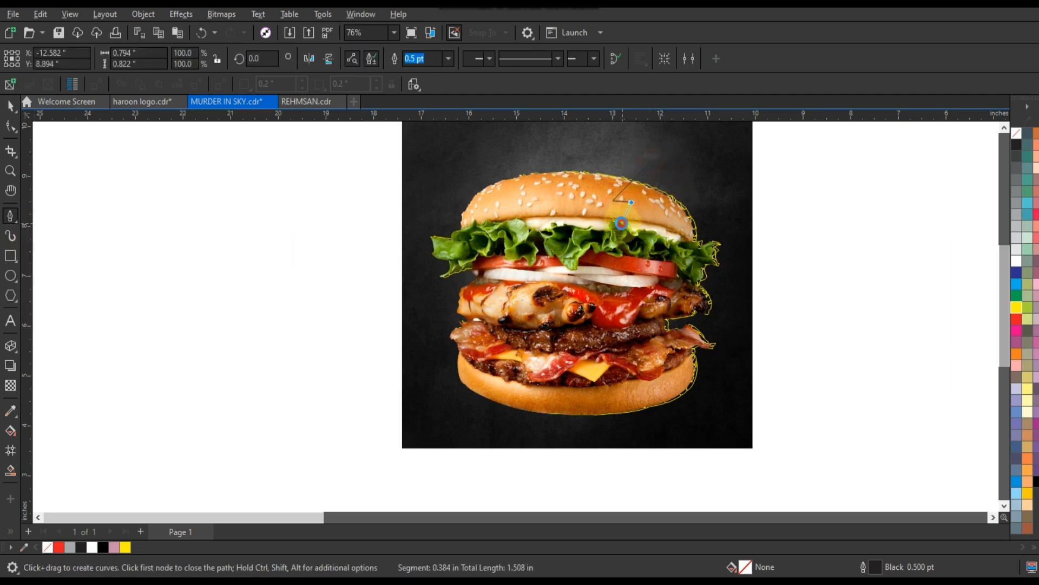
{"action": "left_click", "coordinate": [632, 225]}
{"action": "left_click", "coordinate": [615, 302]}
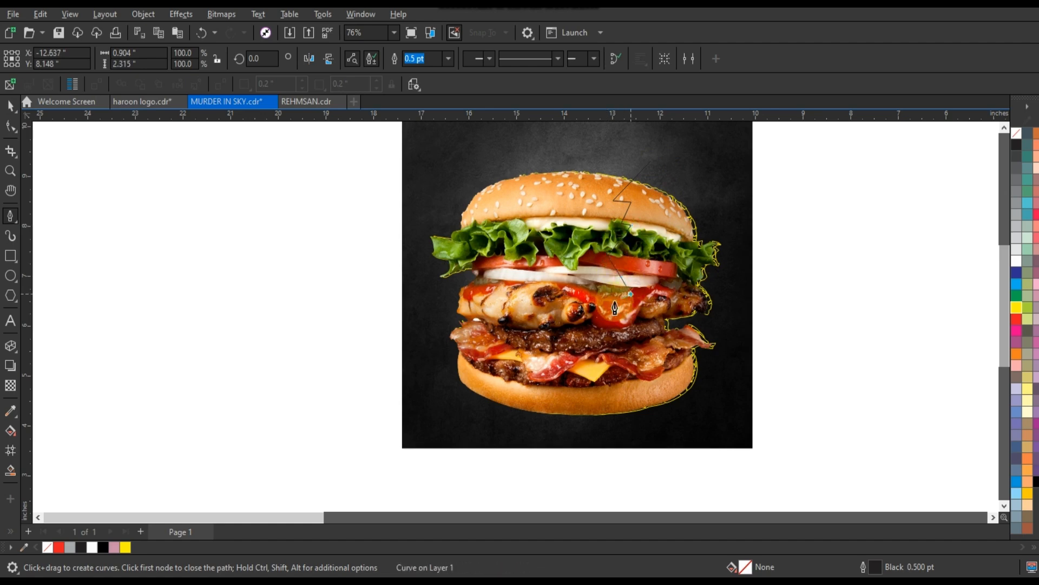
{"action": "left_click", "coordinate": [616, 345]}
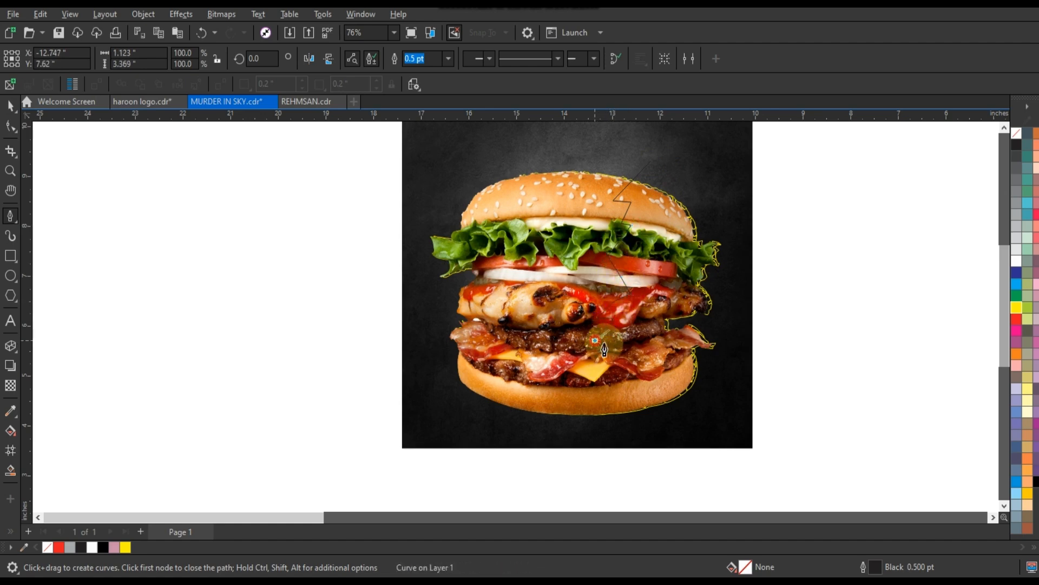
{"action": "left_click", "coordinate": [580, 376]}
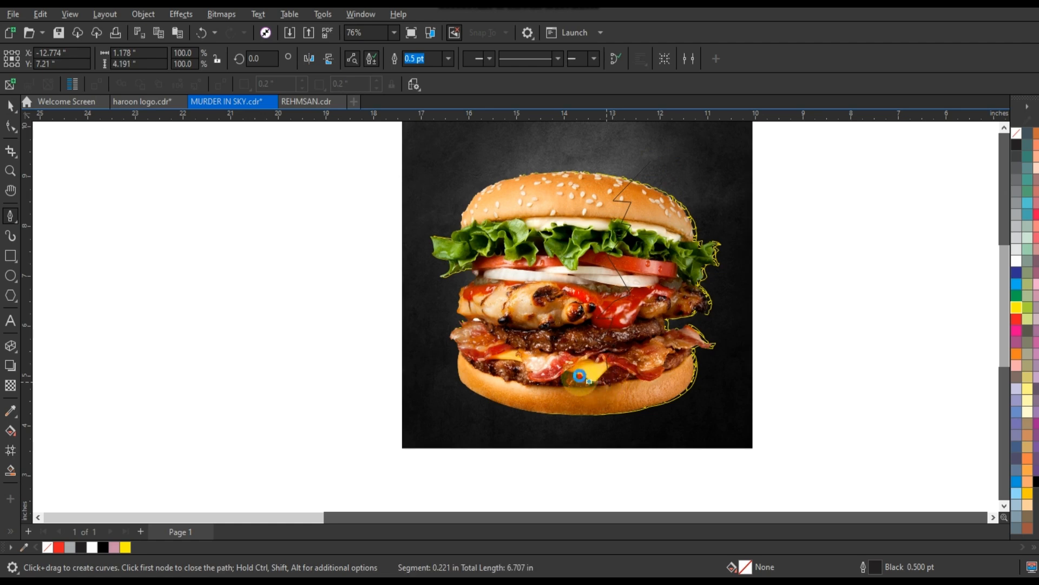
{"action": "left_click", "coordinate": [574, 426]}
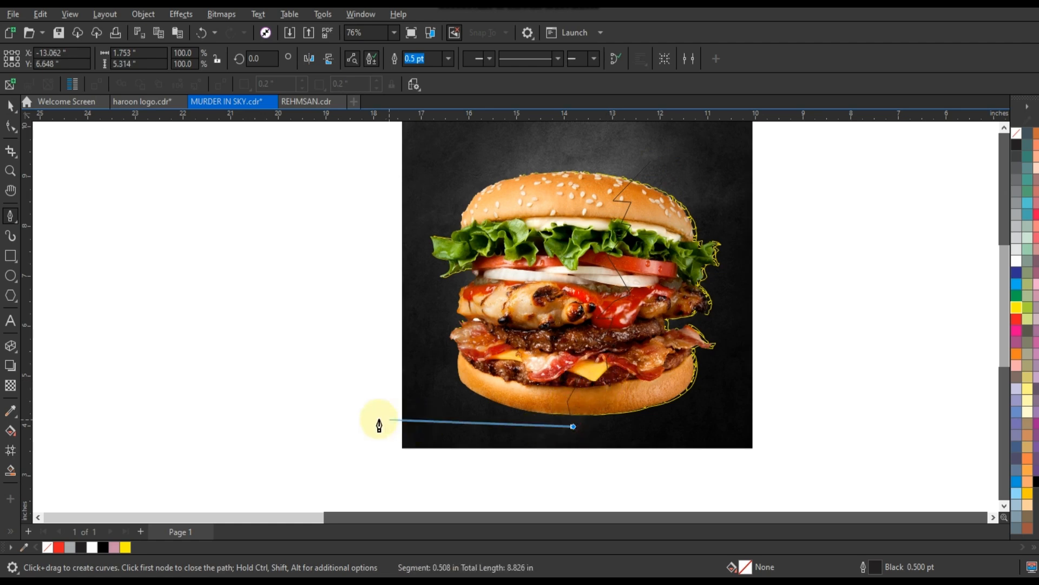
Step: Extend the zigzag path around the burger's left half and finish it as a closed shape
{"action": "left_click", "coordinate": [364, 419]}
{"action": "left_click", "coordinate": [355, 154]}
{"action": "left_click", "coordinate": [606, 140]}
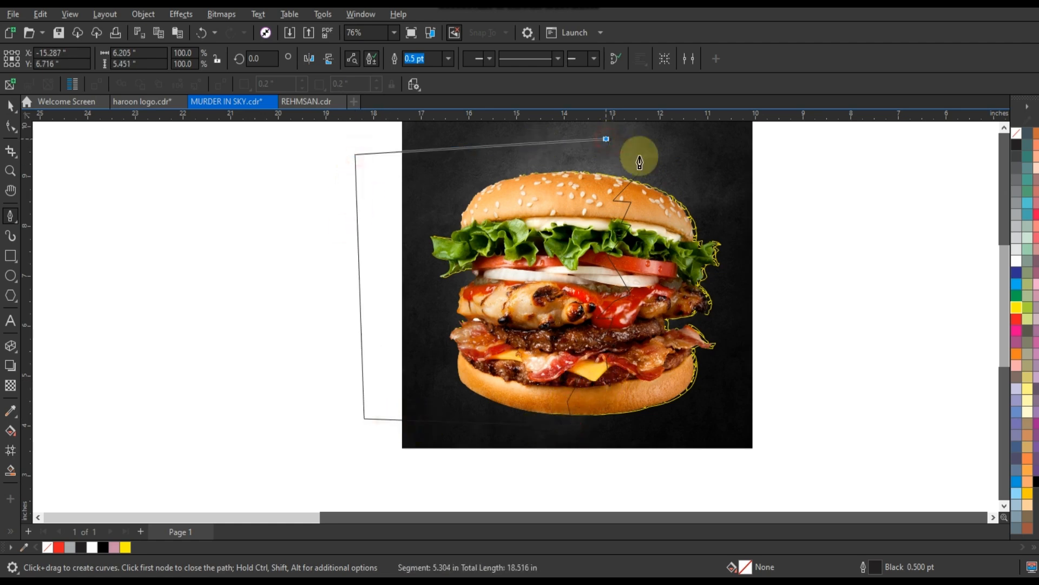
{"action": "double_click", "coordinate": [649, 161]}
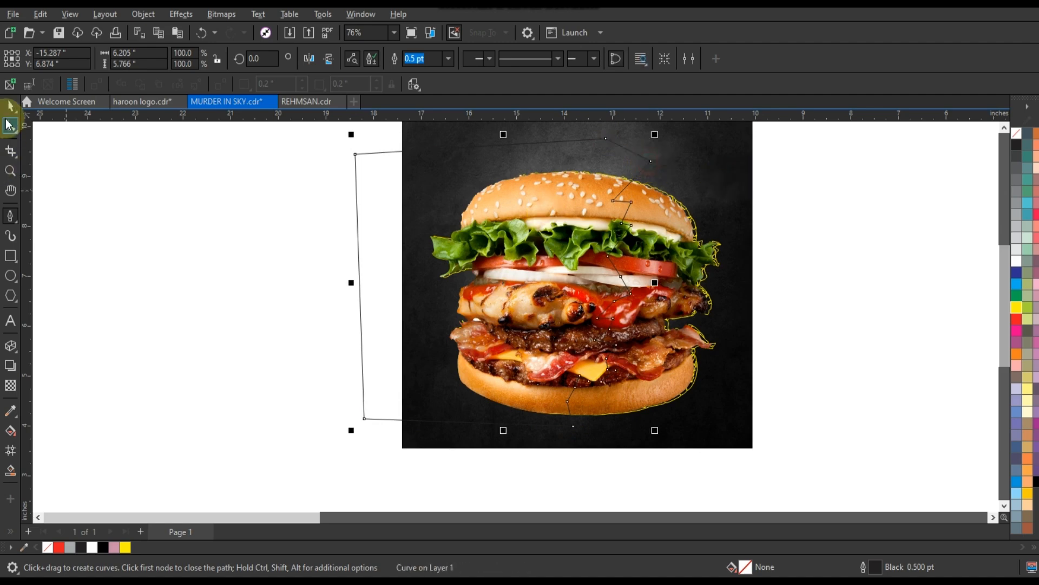
Step: Move the closed shape's two outer left nodes inward so they lie inside the dark background
{"action": "left_click", "coordinate": [11, 127]}
{"action": "left_click_drag", "start_coordinate": [355, 154], "coordinate": [418, 165]}
{"action": "left_click_drag", "start_coordinate": [364, 417], "coordinate": [418, 412]}
{"action": "left_click", "coordinate": [11, 106]}
{"action": "left_click", "coordinate": [258, 267]}
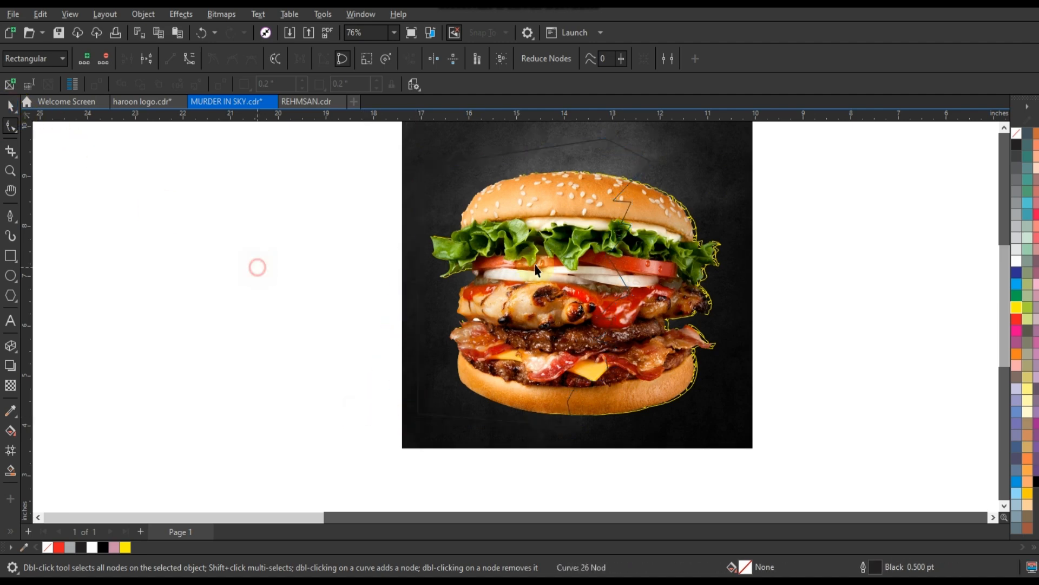
Step: PowerClip the burger photo inside the jagged closed shape and remove the shape's outline
{"action": "left_click", "coordinate": [671, 219]}
{"action": "right_click", "coordinate": [670, 218]}
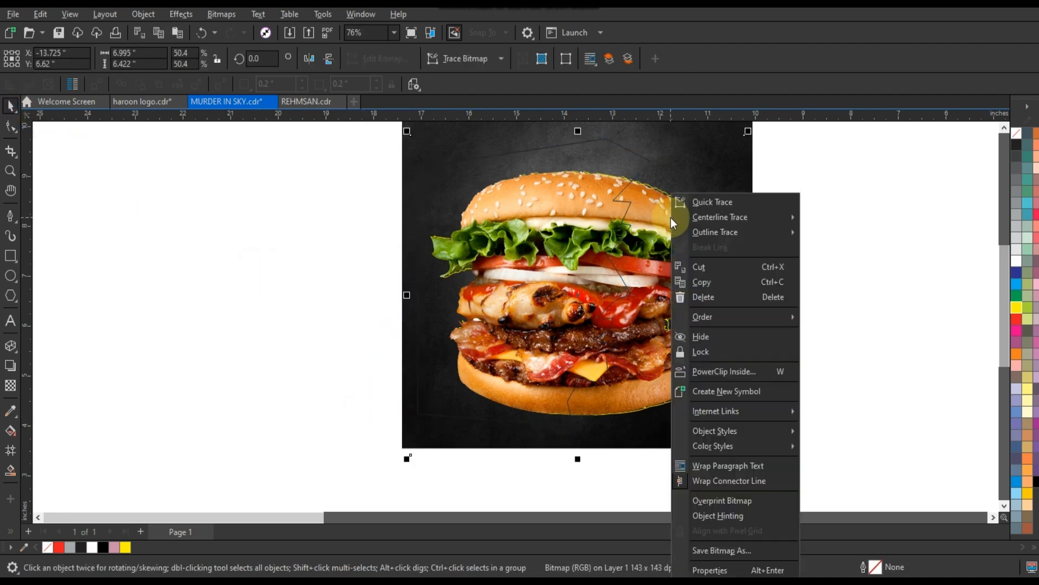
{"action": "left_click", "coordinate": [705, 372]}
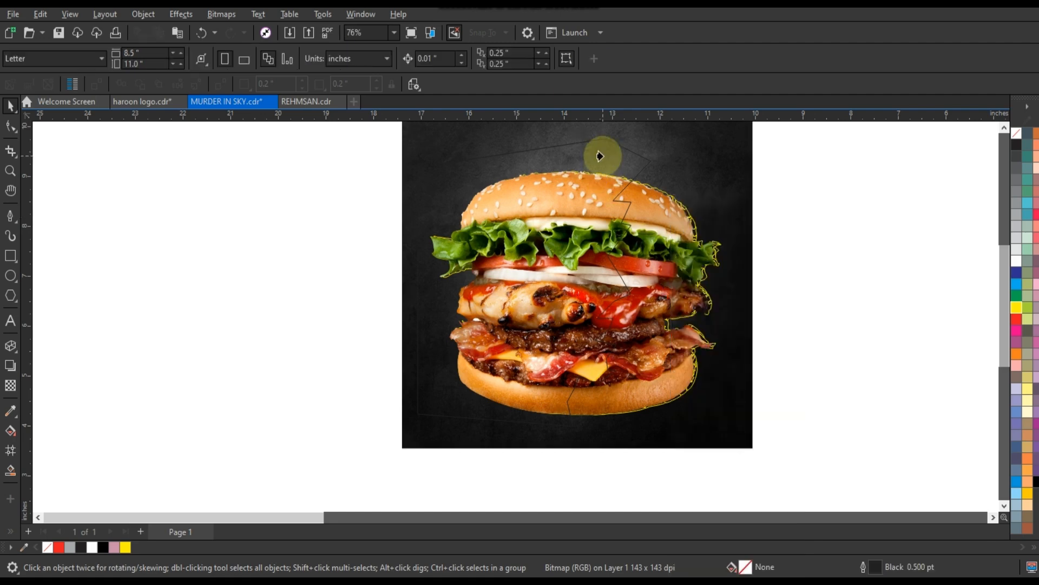
{"action": "left_click", "coordinate": [600, 156]}
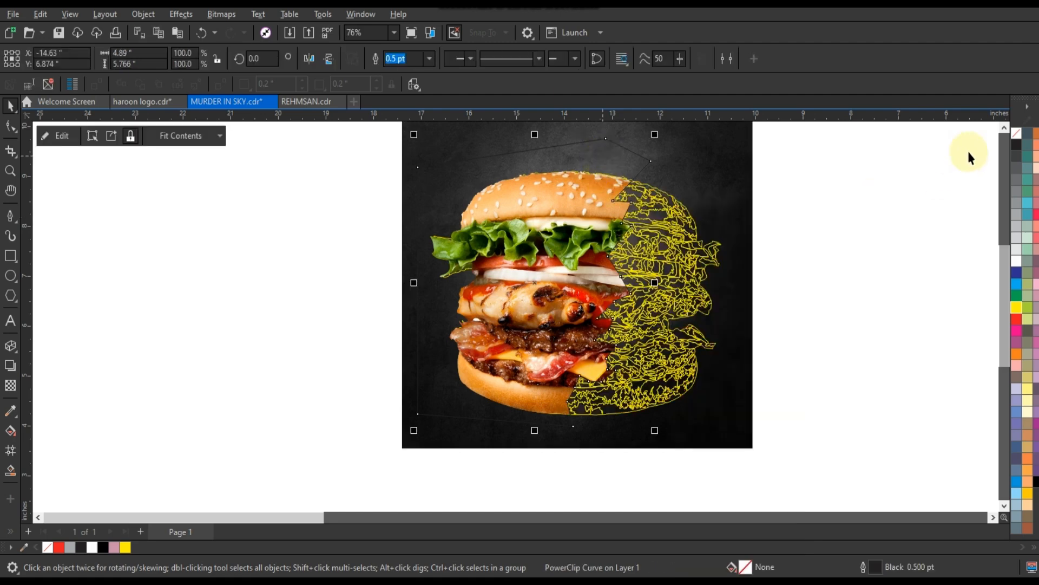
{"action": "right_click", "coordinate": [1016, 139]}
{"action": "left_click", "coordinate": [960, 141]}
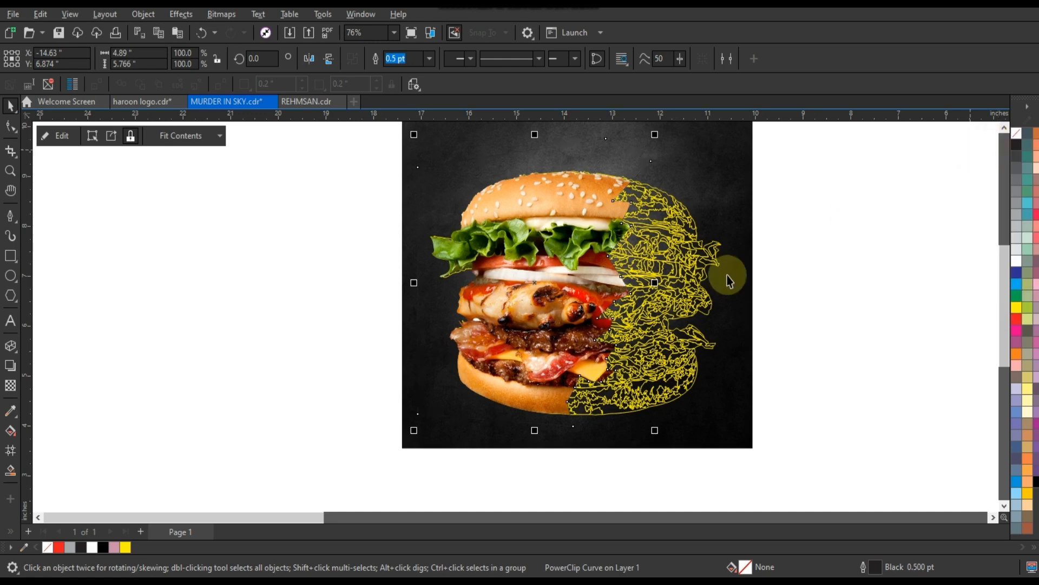
Step: Change the burger line art's outline color to white
{"action": "left_click", "coordinate": [715, 269]}
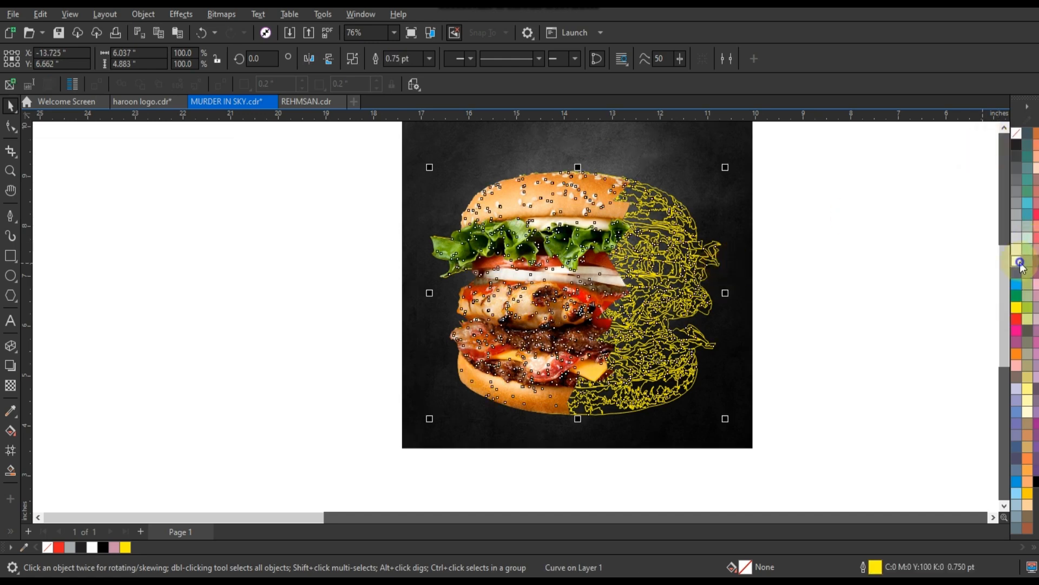
{"action": "right_click", "coordinate": [1017, 261]}
{"action": "left_click", "coordinate": [936, 272]}
{"action": "left_click", "coordinate": [897, 282]}
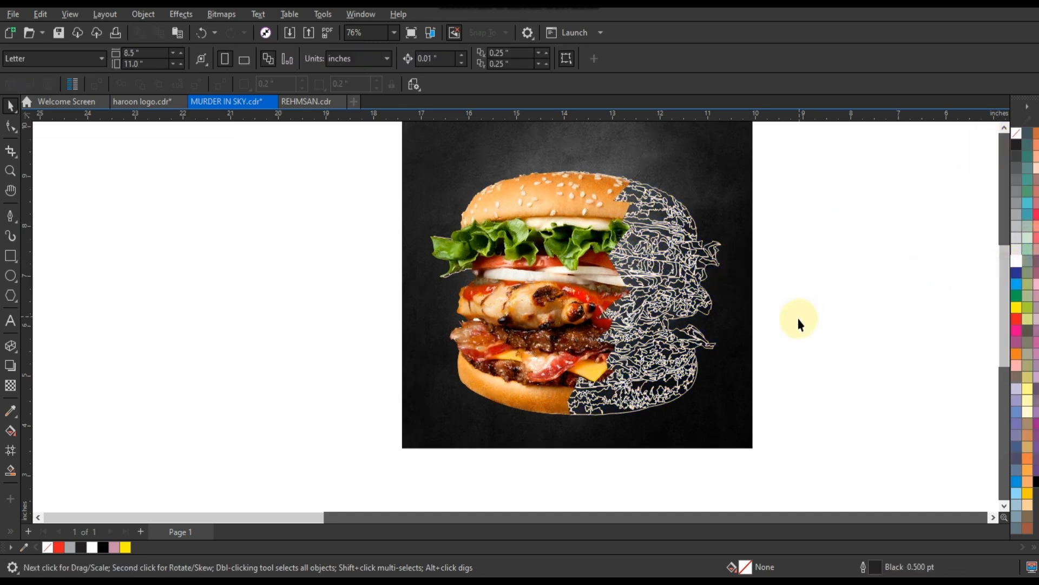
Step: Enlarge the dark background image from its center to about 8.6 inches square
{"action": "scroll", "coordinate": [800, 320], "scroll_direction": "down", "scroll_amount": 1}
{"action": "left_click", "coordinate": [747, 400]}
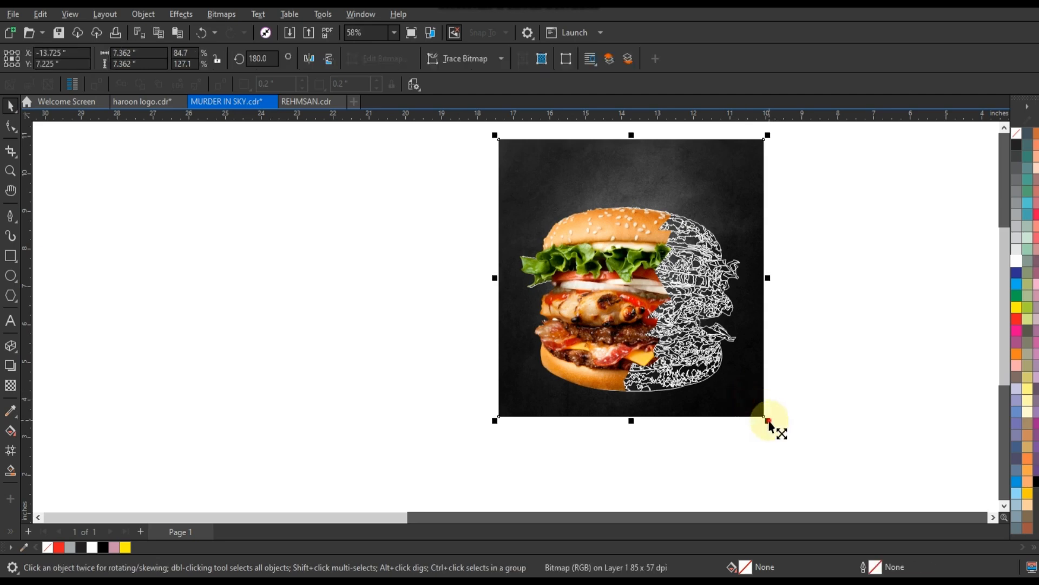
{"action": "left_click_drag", "start_coordinate": [768, 421], "coordinate": [791, 442]}
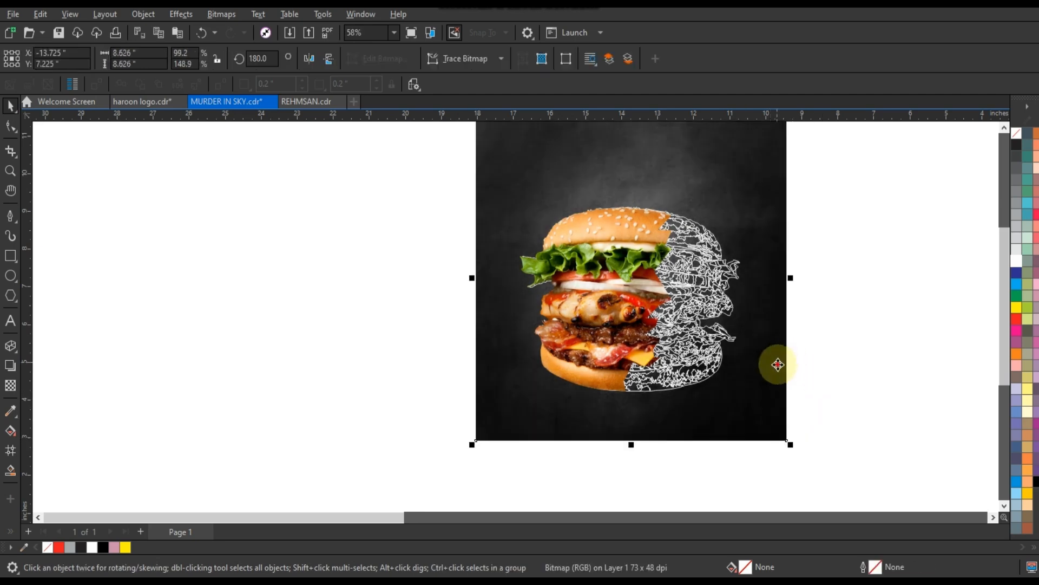
Step: Rotate the clipped burger photo and line art together about 2.4 degrees counterclockwise and shift them slightly down
{"action": "left_click_drag", "start_coordinate": [836, 176], "coordinate": [477, 412]}
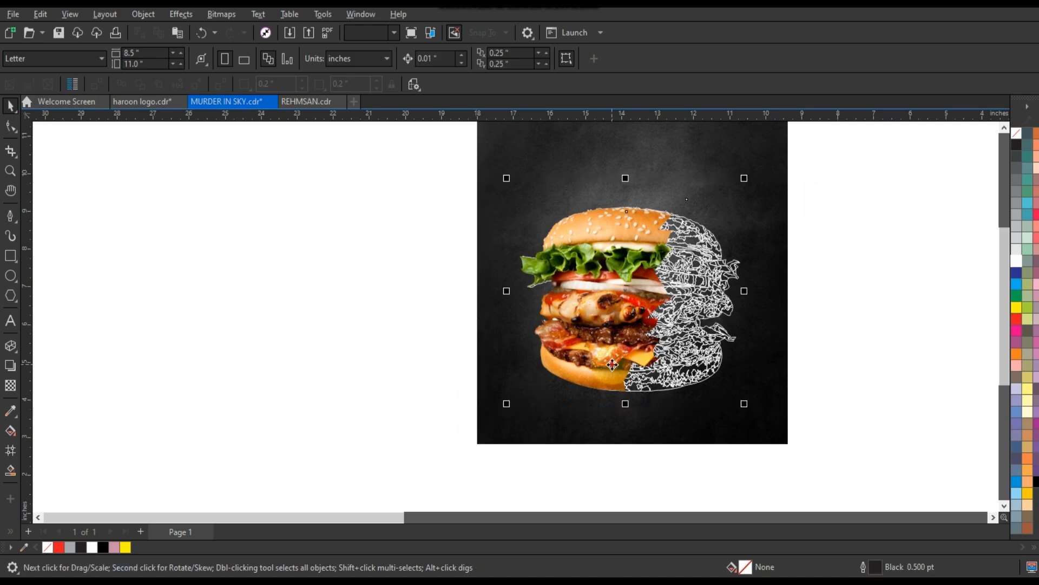
{"action": "left_click", "coordinate": [611, 364]}
{"action": "left_click_drag", "start_coordinate": [743, 401], "coordinate": [747, 397]}
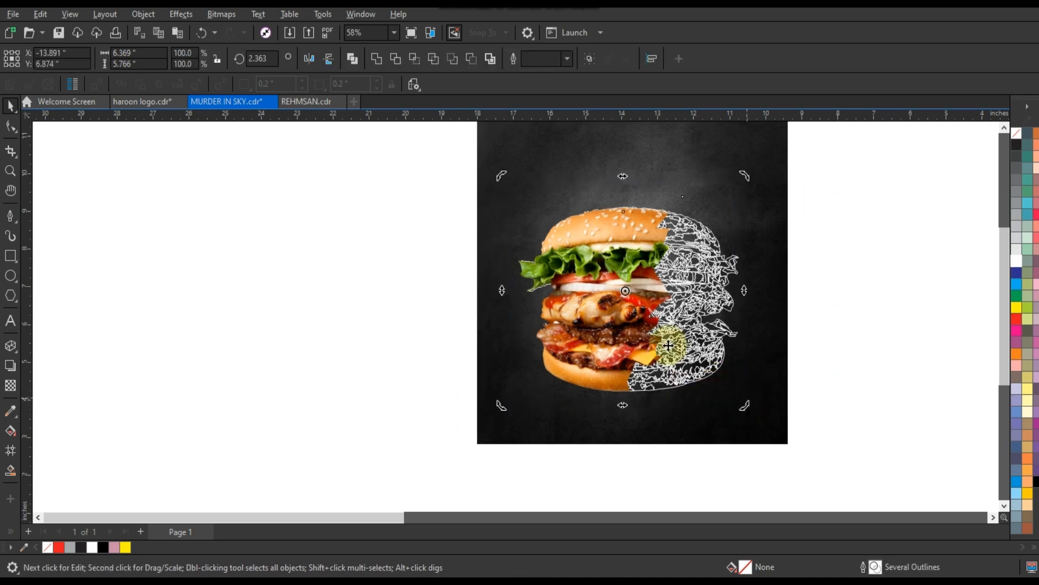
{"action": "left_click_drag", "start_coordinate": [669, 342], "coordinate": [667, 352]}
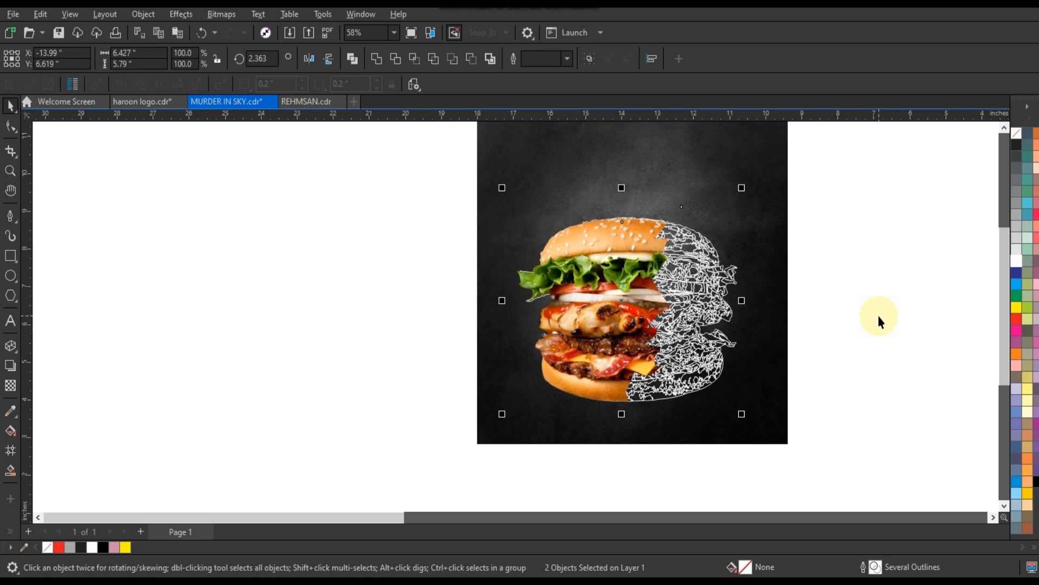
{"action": "left_click", "coordinate": [878, 315]}
{"action": "scroll", "coordinate": [483, 348], "scroll_direction": "down", "scroll_amount": 2}
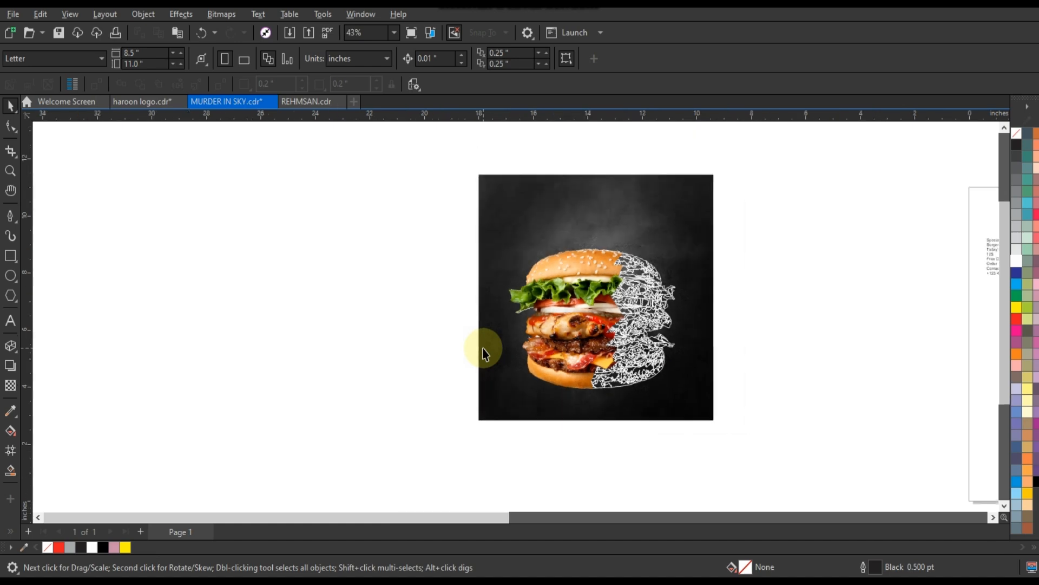
Step: Scale the background, clipped burger photo and line art up together to about 154.3%
{"action": "left_click", "coordinate": [508, 366]}
{"action": "left_click", "coordinate": [662, 292]}
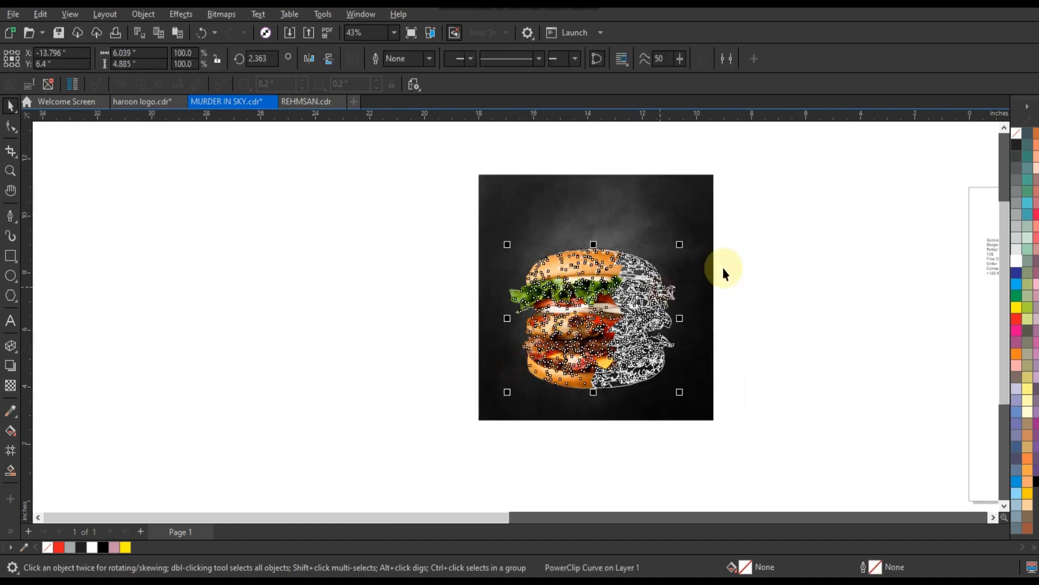
{"action": "left_click_drag", "start_coordinate": [754, 173], "coordinate": [469, 434]}
{"action": "left_click_drag", "start_coordinate": [720, 431], "coordinate": [804, 449]}
{"action": "left_click", "coordinate": [821, 395]}
Step: Set the burger line art's outline width to 0.5 pt
{"action": "left_click", "coordinate": [709, 337]}
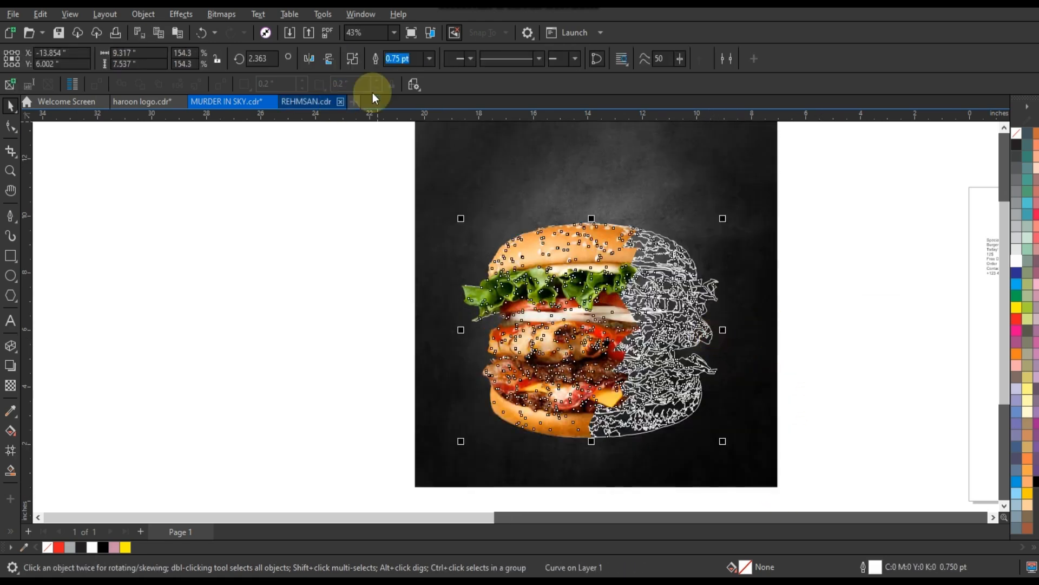
{"action": "left_click", "coordinate": [397, 58]}
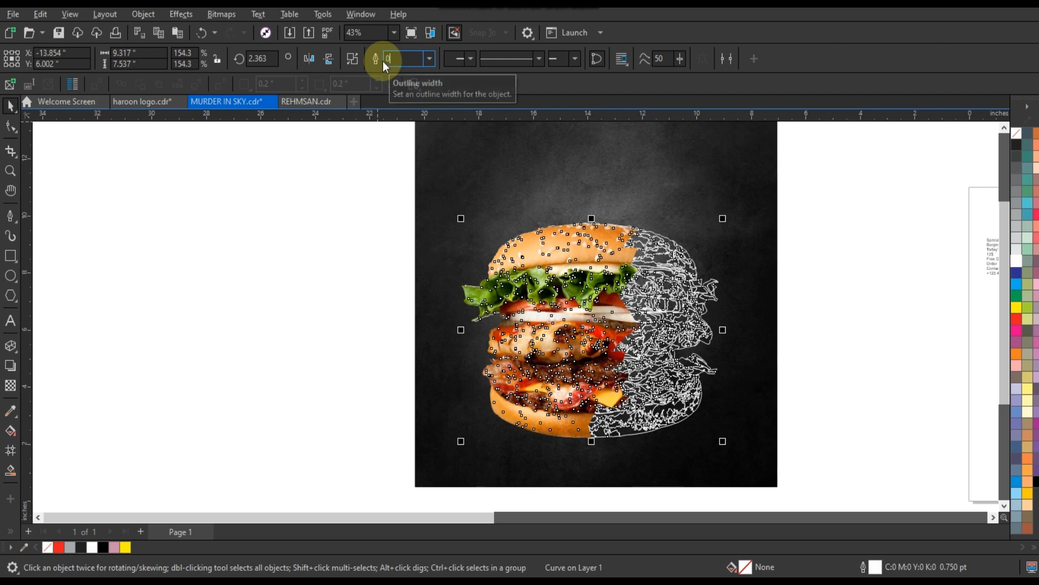
{"action": "type", "text": "0.5"}
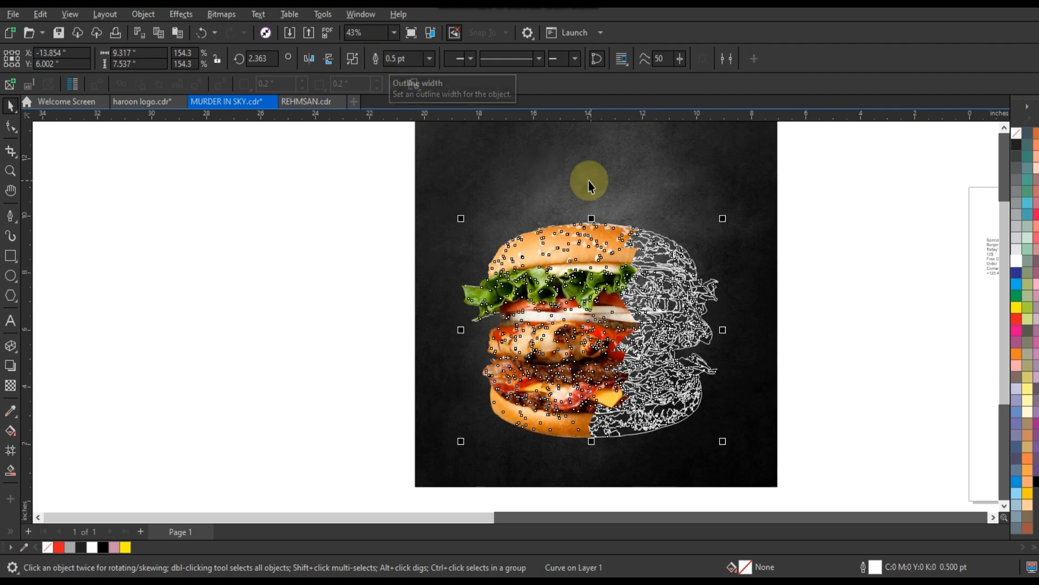
{"action": "left_click", "coordinate": [856, 308]}
{"action": "left_click", "coordinate": [723, 296]}
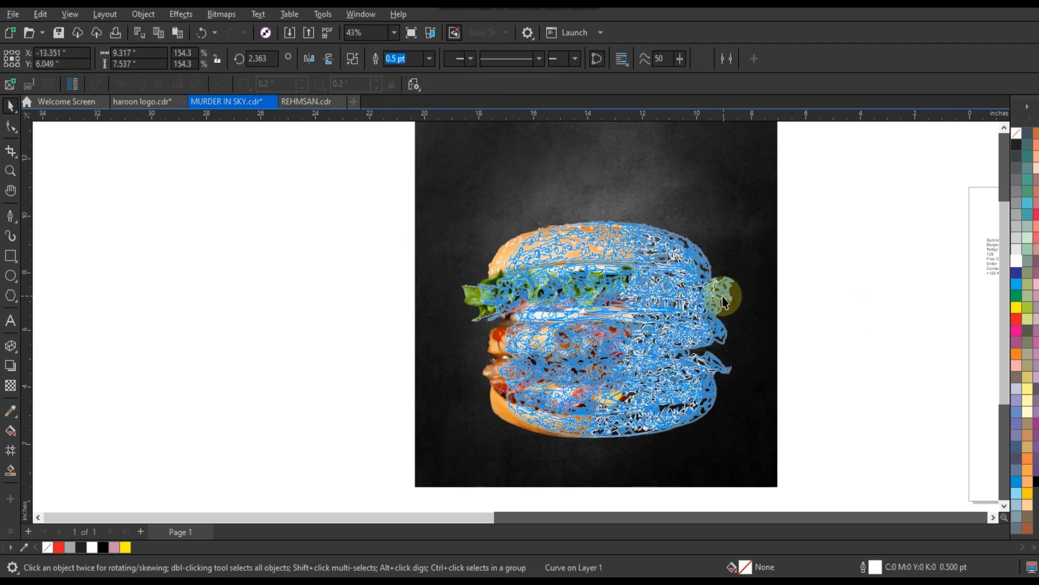
{"action": "left_click", "coordinate": [415, 58]}
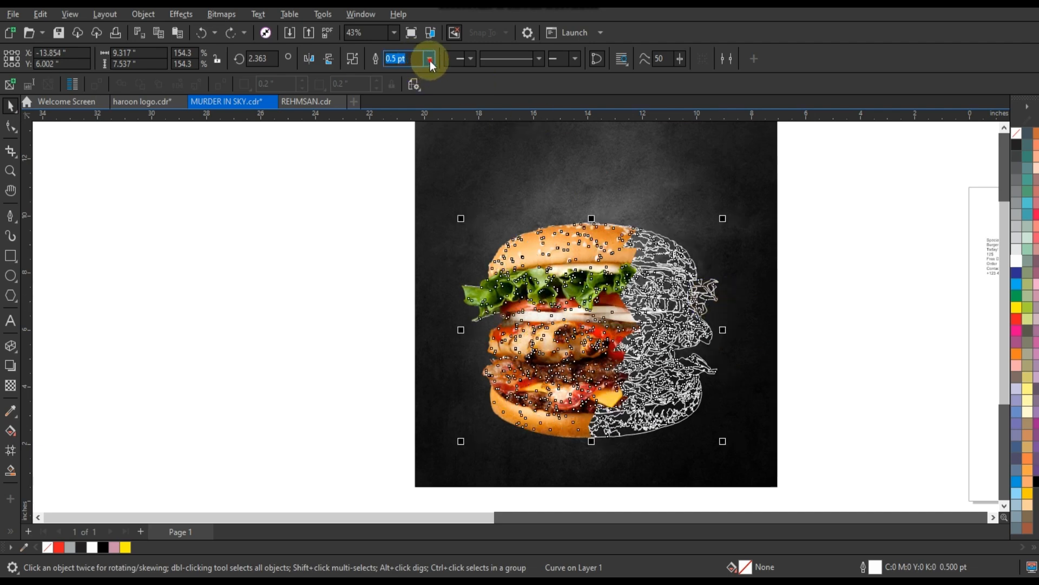
{"action": "left_click", "coordinate": [430, 60]}
{"action": "left_click", "coordinate": [408, 93]}
{"action": "left_click", "coordinate": [825, 317]}
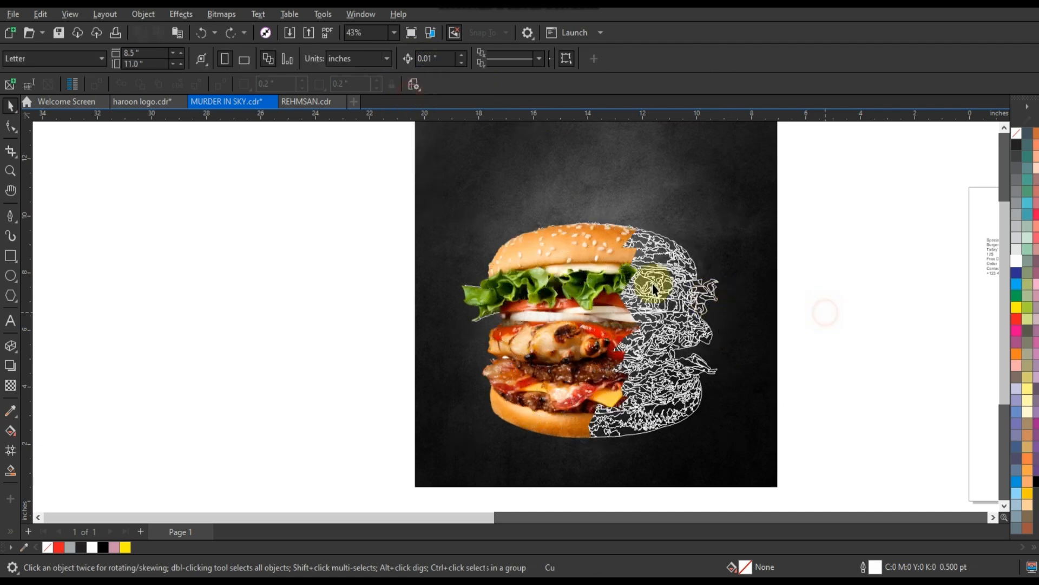
Step: Examine the half-photo, half-line-art burger up close and preview the finished advertisement in full screen
{"action": "left_click", "coordinate": [10, 171]}
{"action": "left_click_drag", "start_coordinate": [444, 203], "coordinate": [769, 452]}
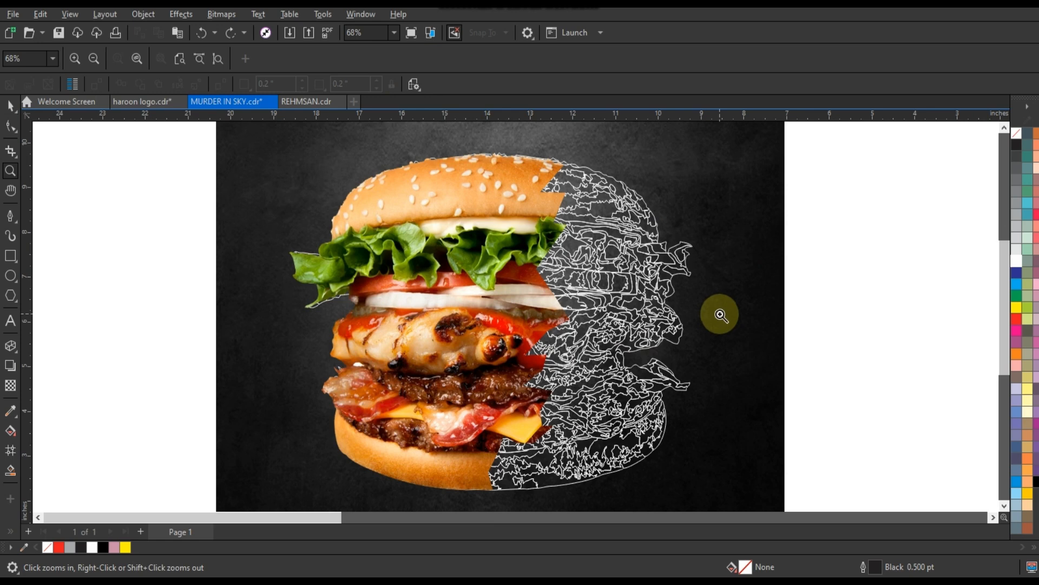
{"action": "scroll", "coordinate": [720, 315], "scroll_direction": "down", "scroll_amount": 2}
{"action": "left_click_drag", "start_coordinate": [668, 482], "coordinate": [302, 155]}
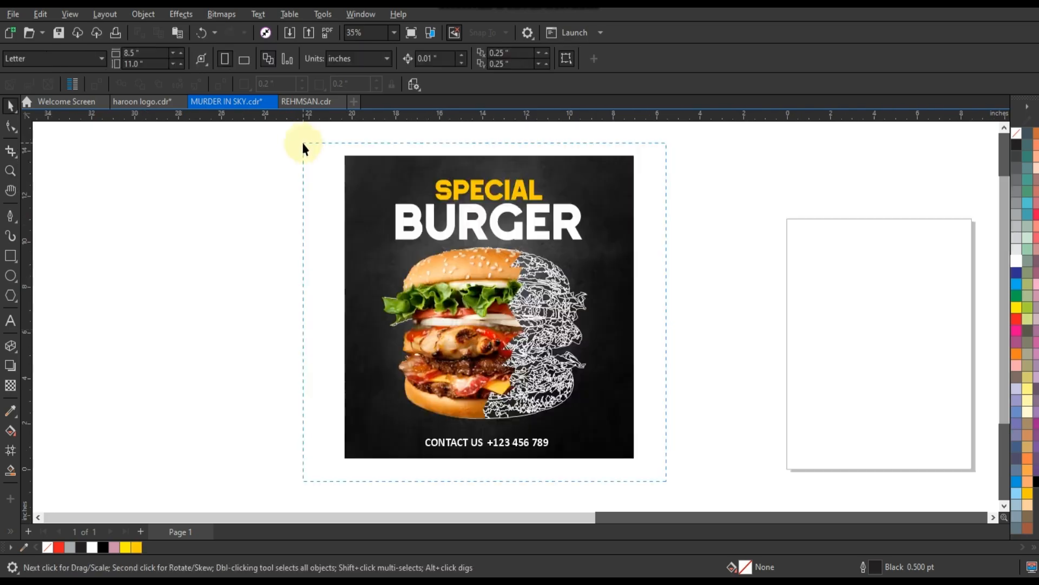
{"action": "key", "text": "shift+F2"}
{"action": "left_click", "coordinate": [172, 151]}
{"action": "key", "text": "F9"}
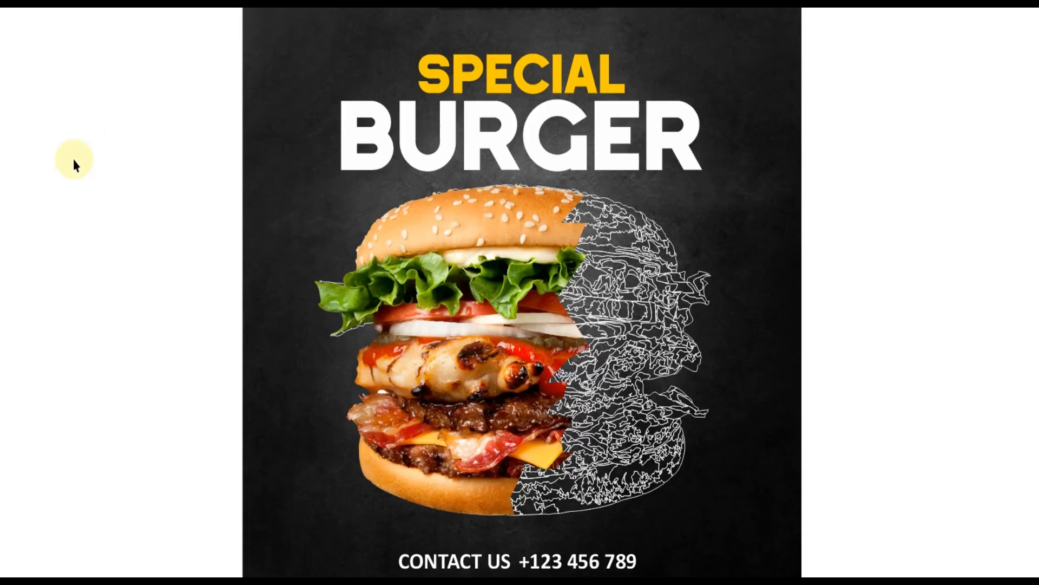